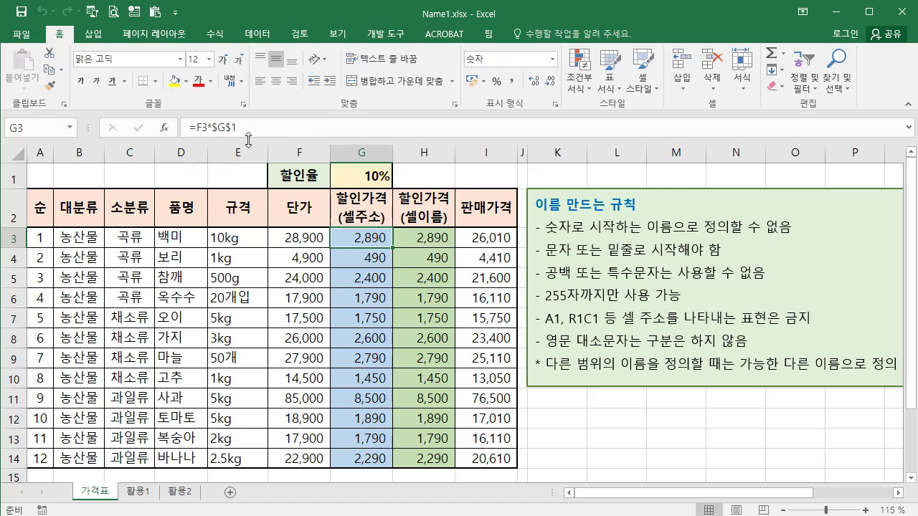
Step: Compare the formulas behind the cell-address and cell-name discount prices in G3 and H3
{"action": "left_click", "coordinate": [429, 239]}
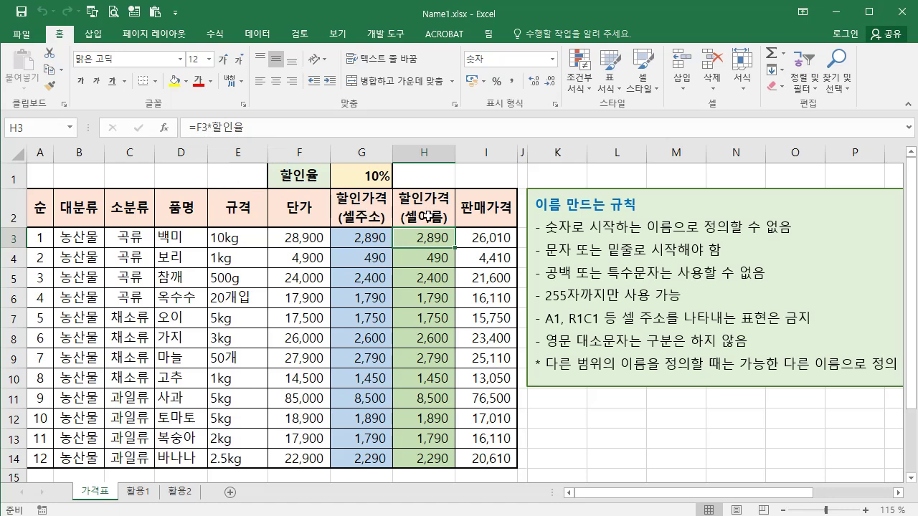
{"action": "left_click", "coordinate": [365, 244]}
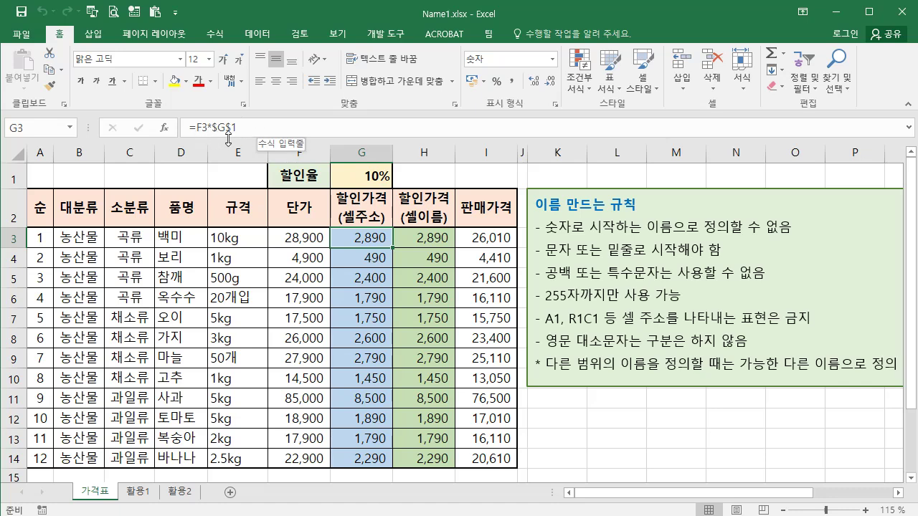
{"action": "left_click", "coordinate": [425, 239]}
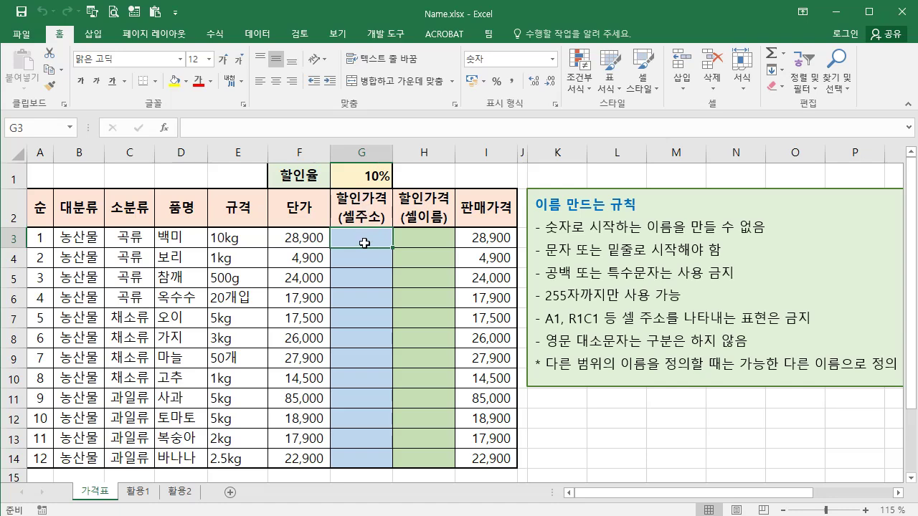
Step: Enter the formula =F3*G1 in G3 to multiply the unit price by the discount rate
{"action": "left_click", "coordinate": [190, 127]}
{"action": "type", "text": "="}
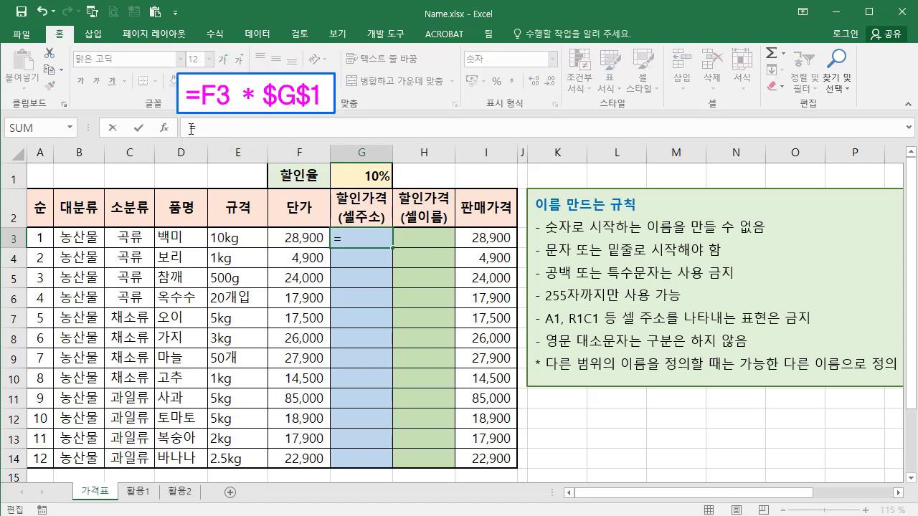
{"action": "left_click", "coordinate": [300, 241]}
{"action": "type", "text": "*"}
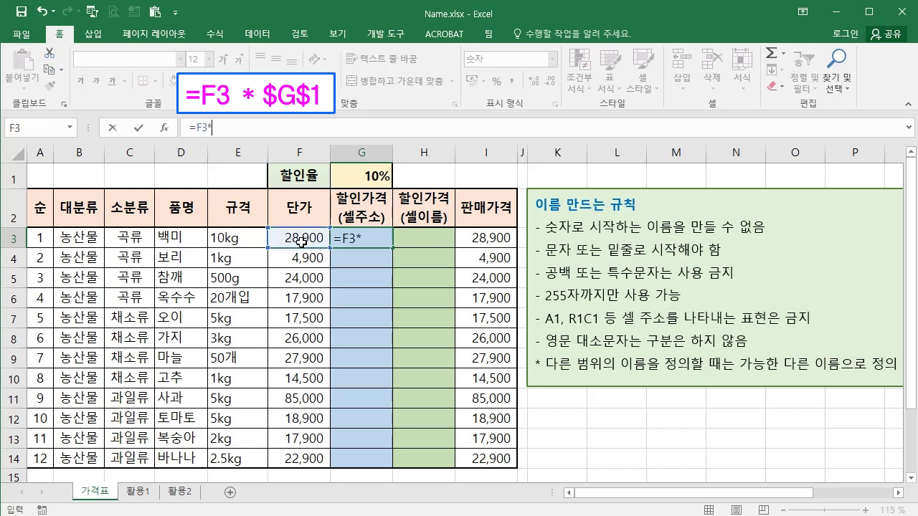
{"action": "left_click", "coordinate": [368, 180]}
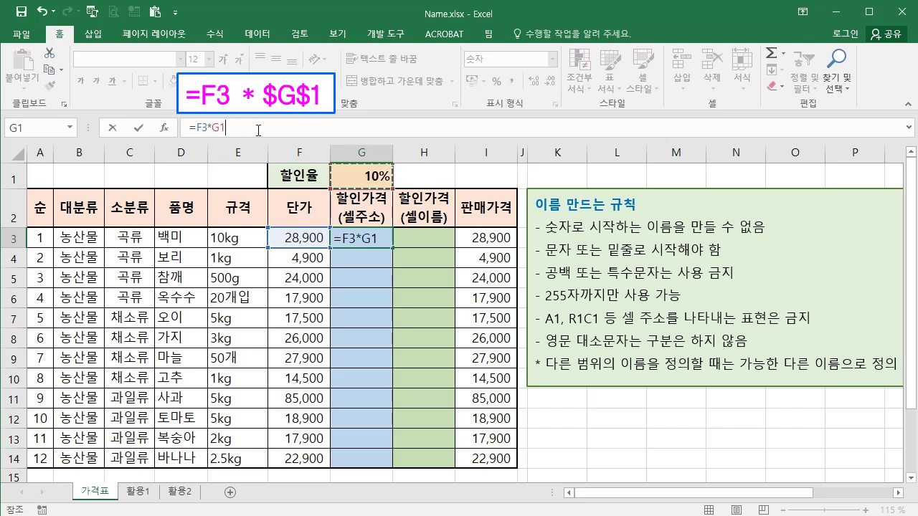
{"action": "key", "text": "ctrl+Return"}
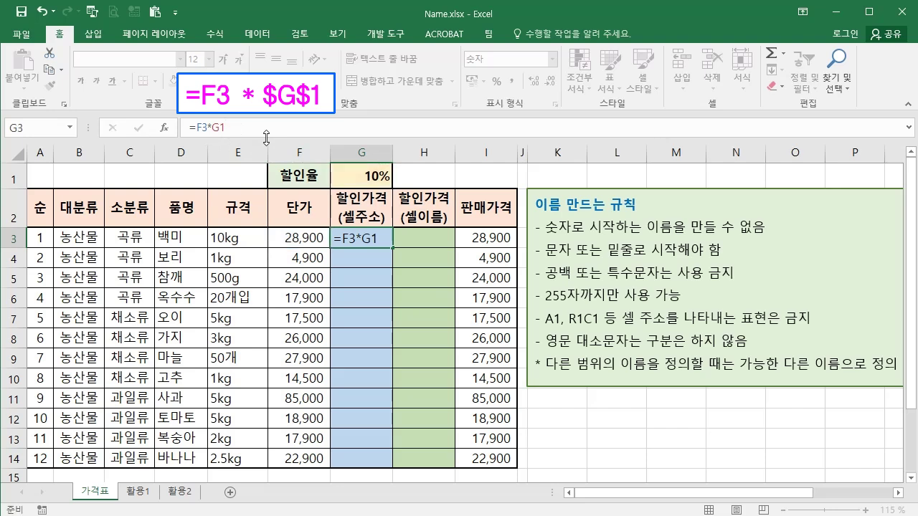
{"action": "key", "text": "Return"}
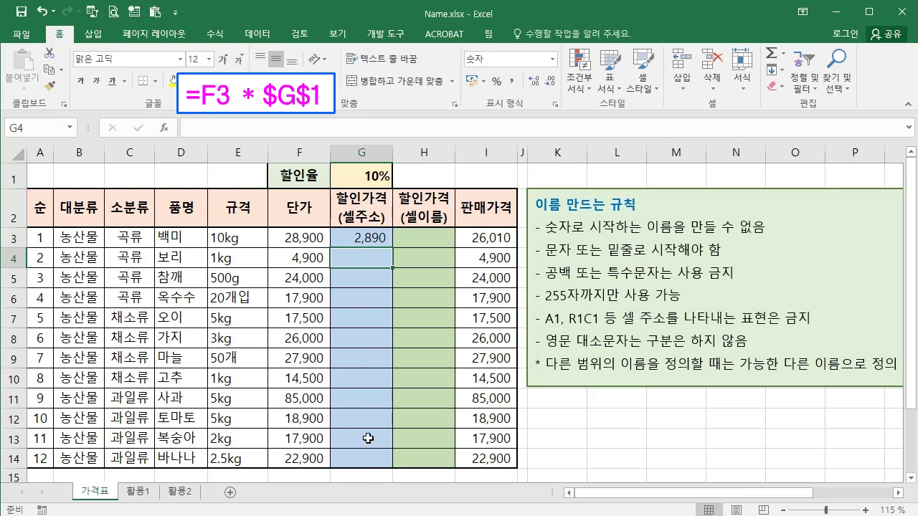
Step: Make the discount rate reference in G3 absolute as =F3*$G$1 and fill the formula down to G14
{"action": "left_click", "coordinate": [373, 238]}
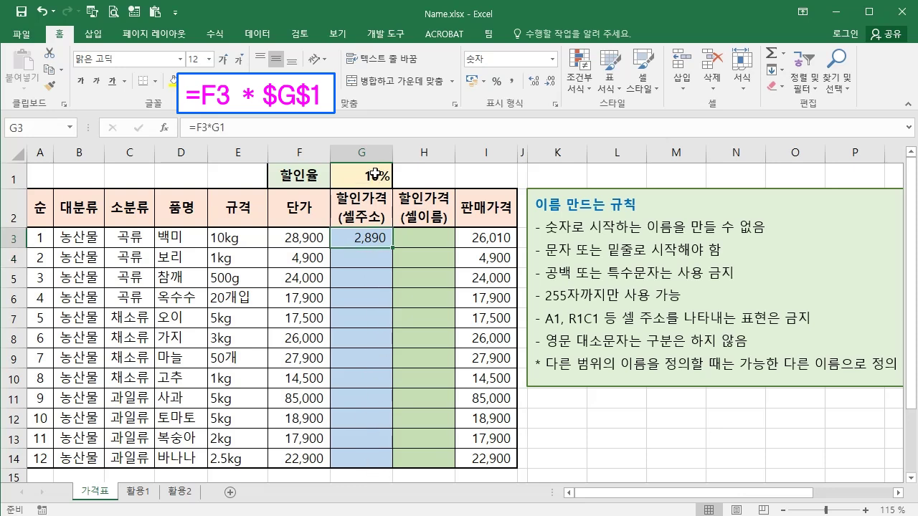
{"action": "left_click", "coordinate": [213, 127]}
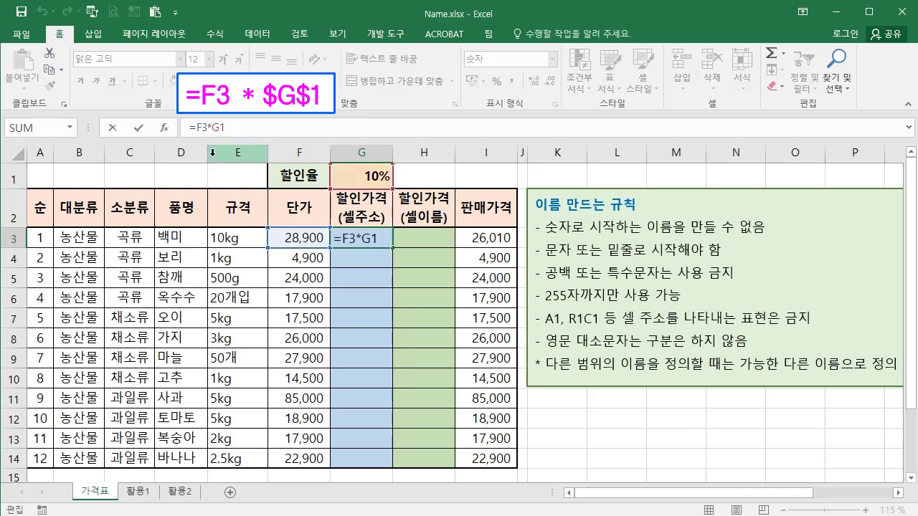
{"action": "key", "text": "F4"}
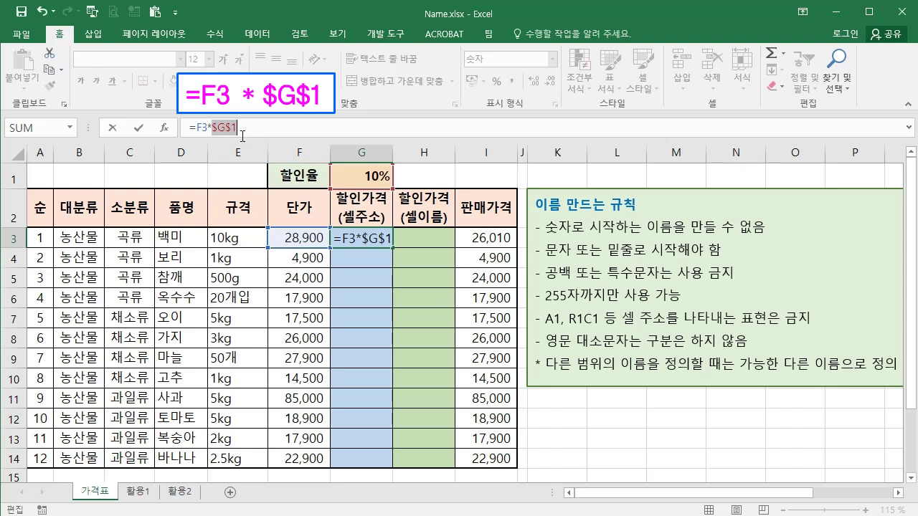
{"action": "key", "text": "Return"}
{"action": "left_click", "coordinate": [361, 238]}
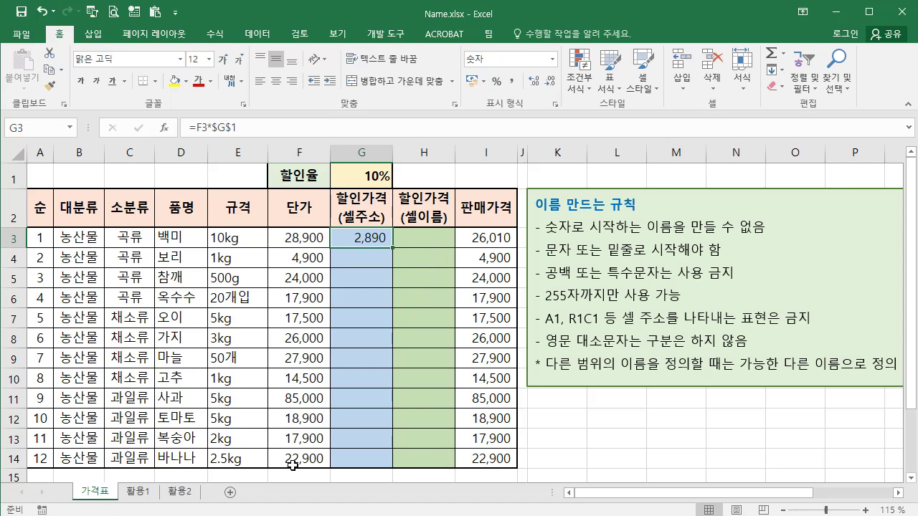
{"action": "double_click", "coordinate": [393, 248]}
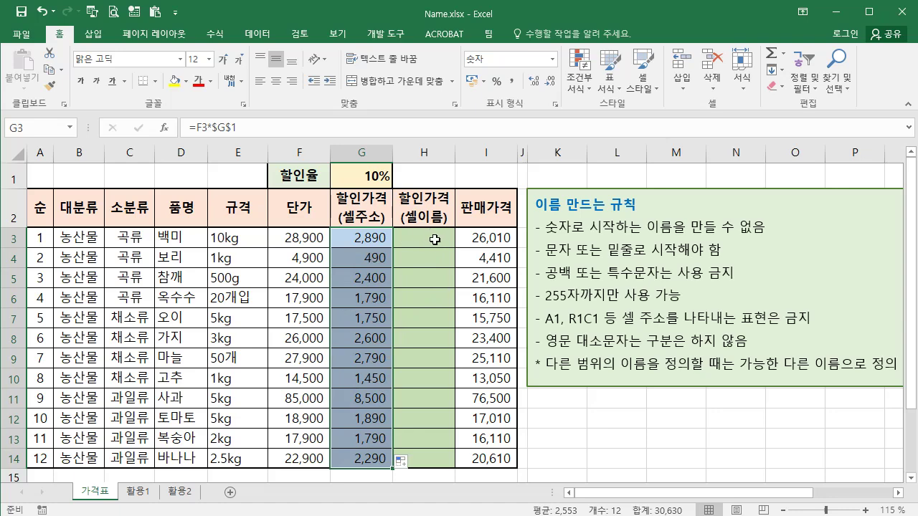
Step: Define the name 할인율 for the discount rate cell G1
{"action": "left_click", "coordinate": [371, 177]}
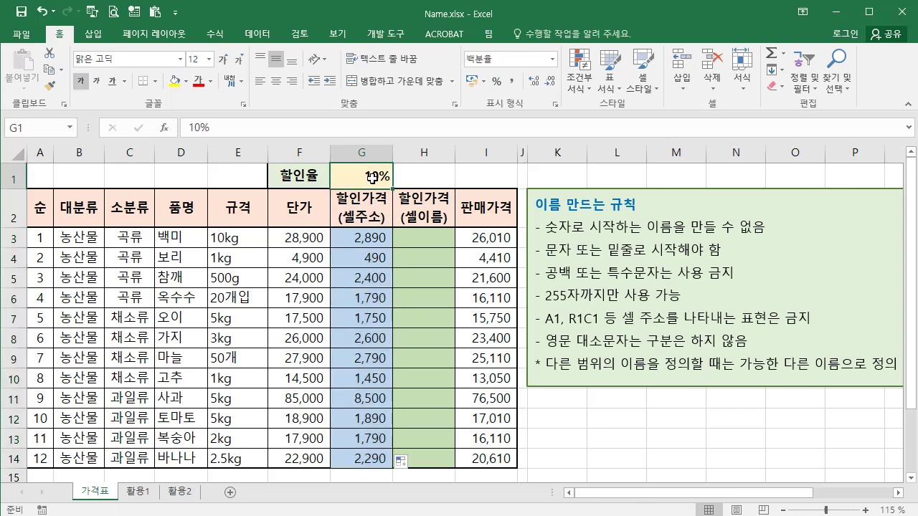
{"action": "left_click", "coordinate": [33, 127]}
{"action": "type", "text": "할인율"}
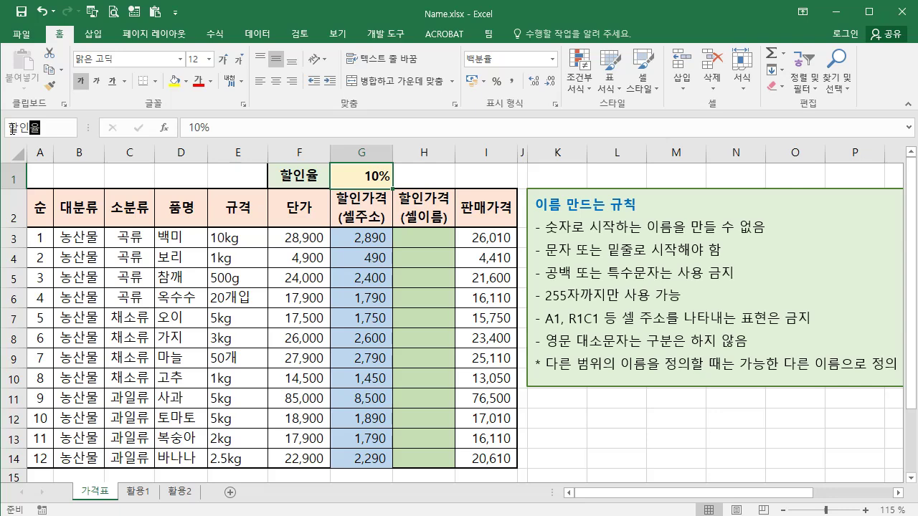
{"action": "key", "text": "Return"}
Step: Enter the formula =F3*할인율 in H3, using the defined name for the discount rate
{"action": "left_click", "coordinate": [425, 238]}
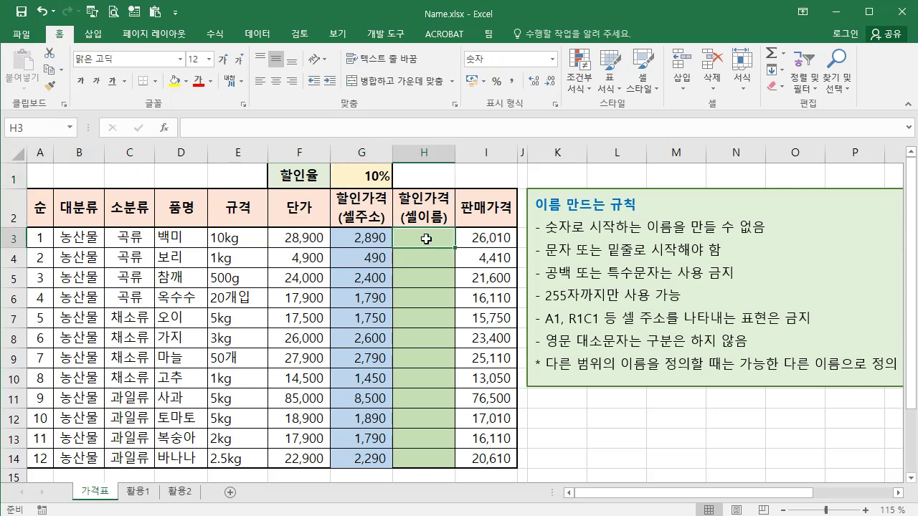
{"action": "left_click", "coordinate": [182, 128]}
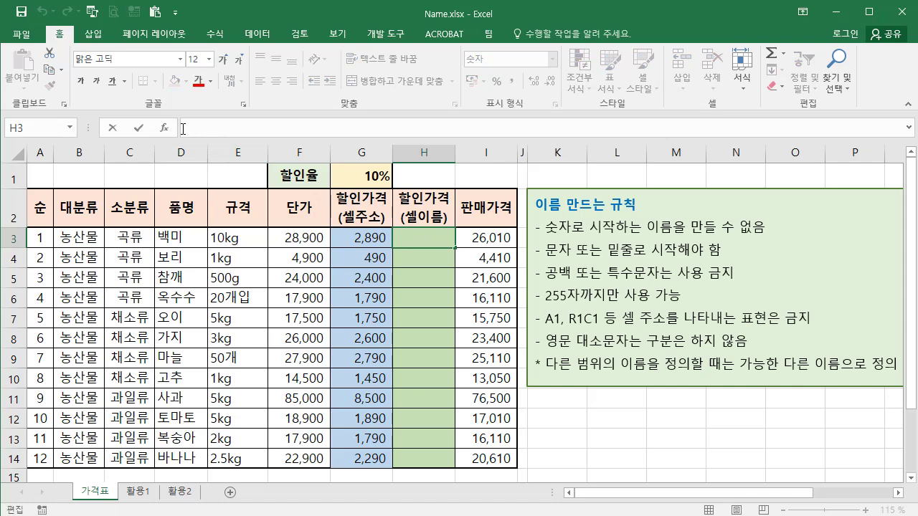
{"action": "type", "text": "="}
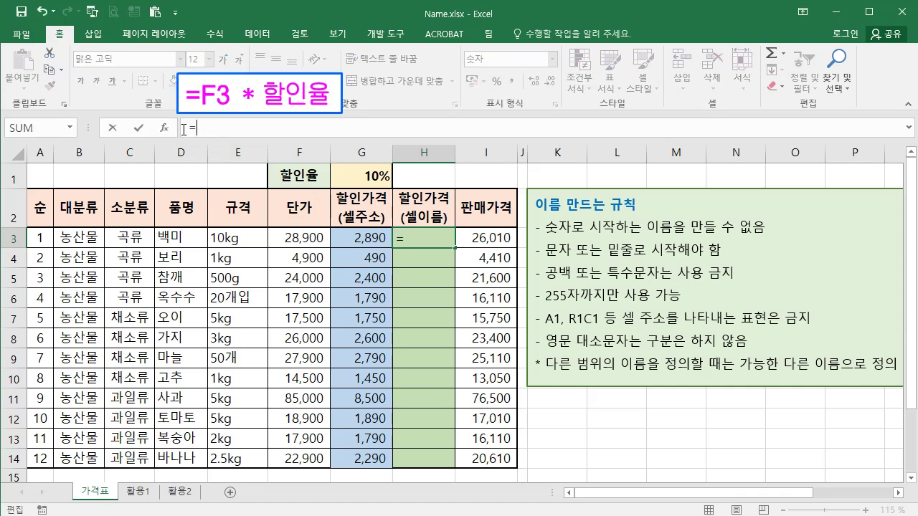
{"action": "left_click", "coordinate": [300, 239]}
{"action": "type", "text": "*"}
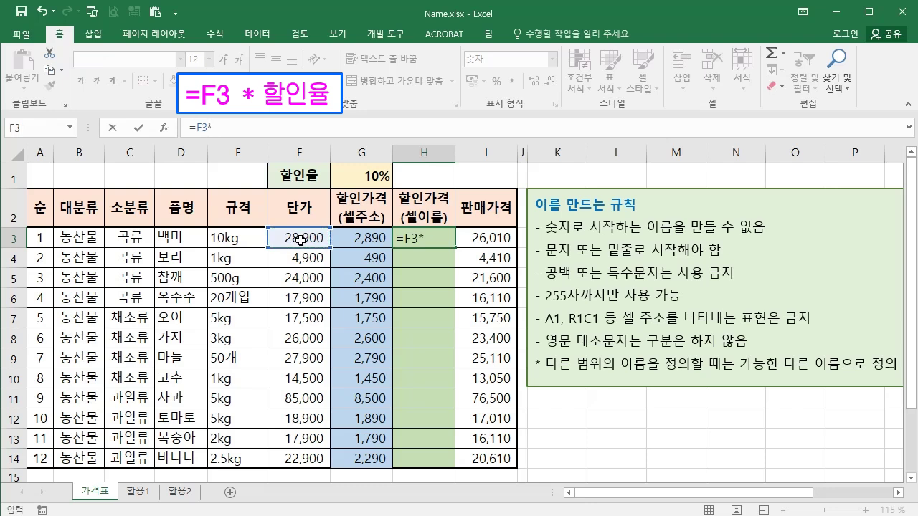
{"action": "left_click", "coordinate": [369, 179]}
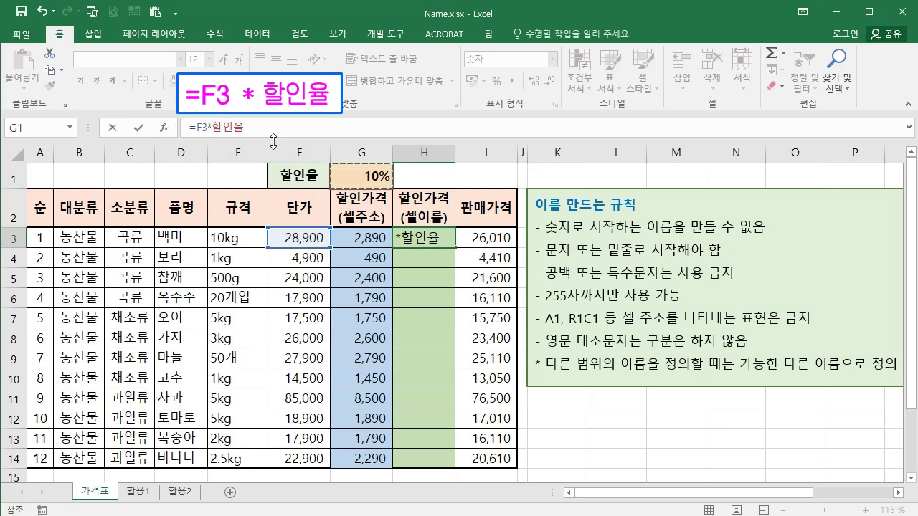
{"action": "key", "text": "Return"}
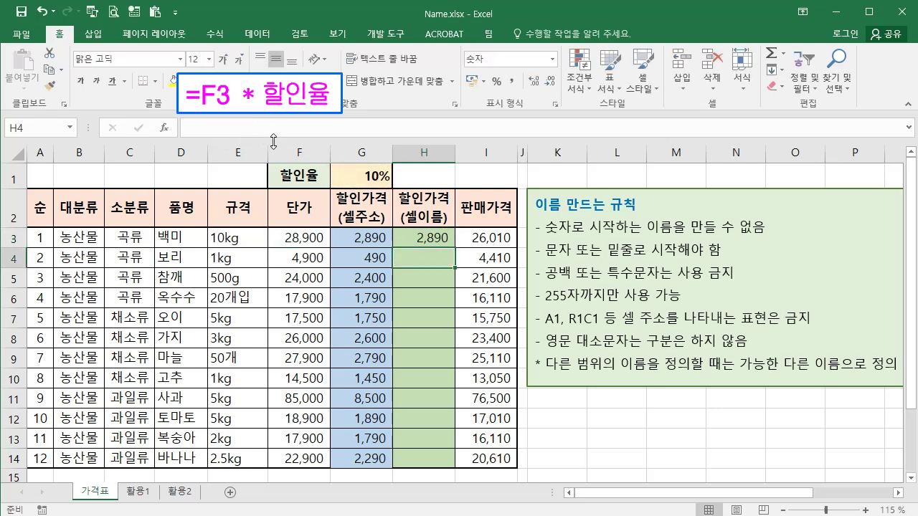
Step: Check H3's formula against the one in G3 and fill H3 down to H14
{"action": "key", "text": "Up"}
{"action": "left_click", "coordinate": [364, 237]}
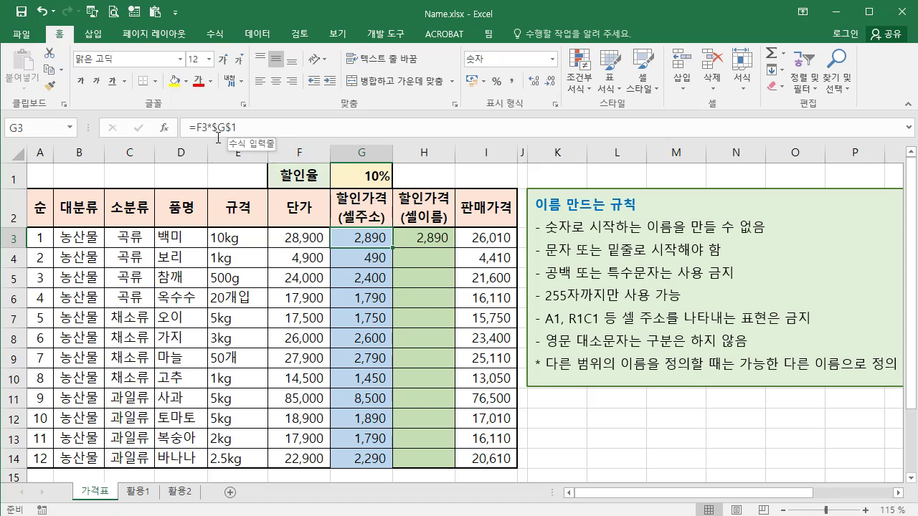
{"action": "left_click", "coordinate": [429, 237]}
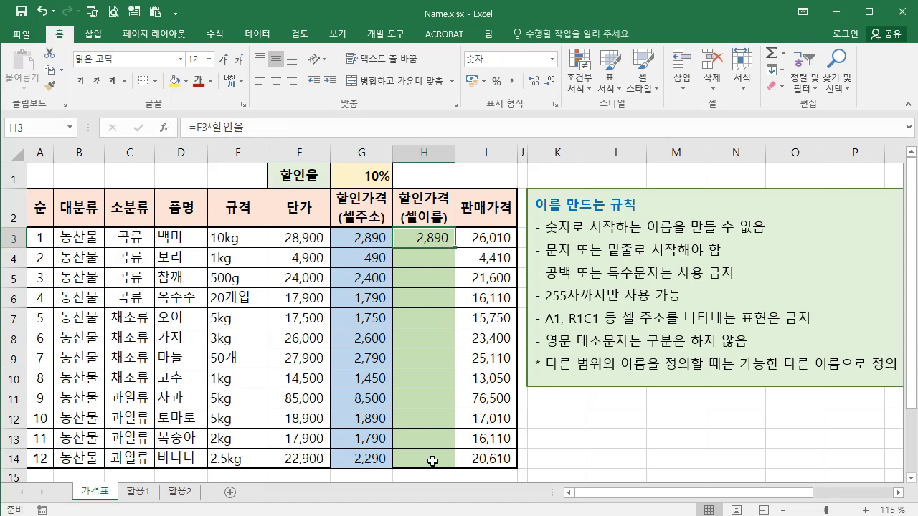
{"action": "double_click", "coordinate": [456, 247]}
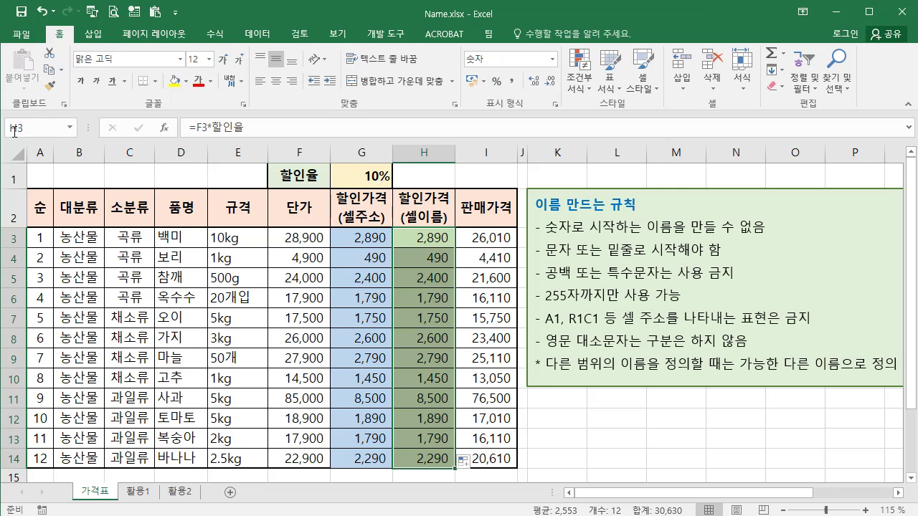
Step: Examine the New Name settings, opened both directly and through the Name Manager, without defining a name
{"action": "left_click", "coordinate": [215, 33]}
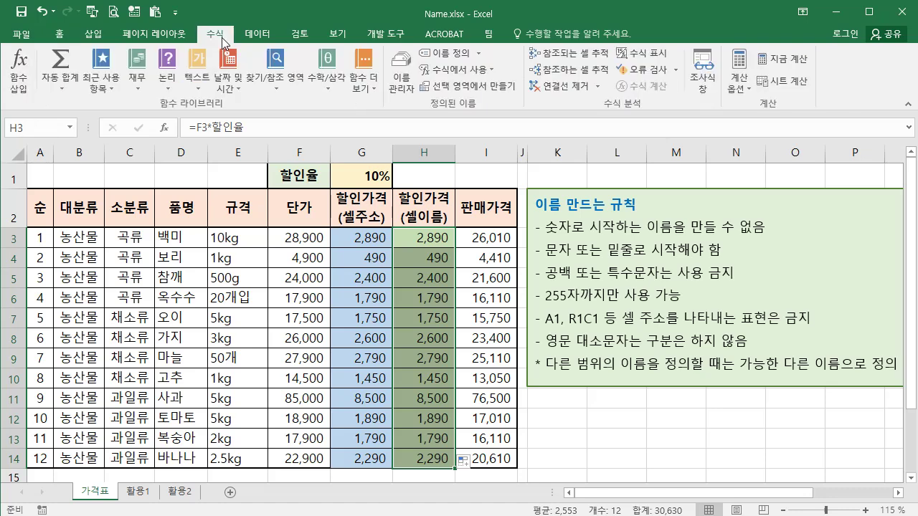
{"action": "left_click", "coordinate": [442, 60]}
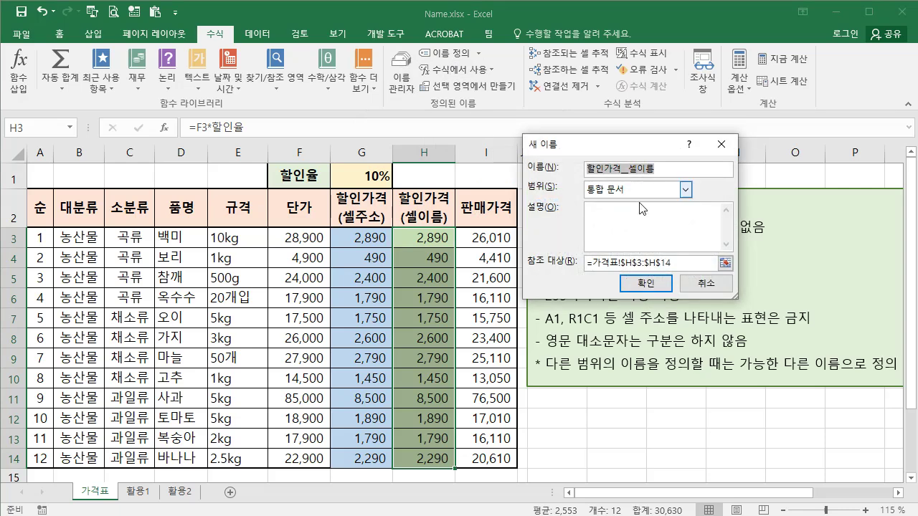
{"action": "left_click", "coordinate": [704, 284]}
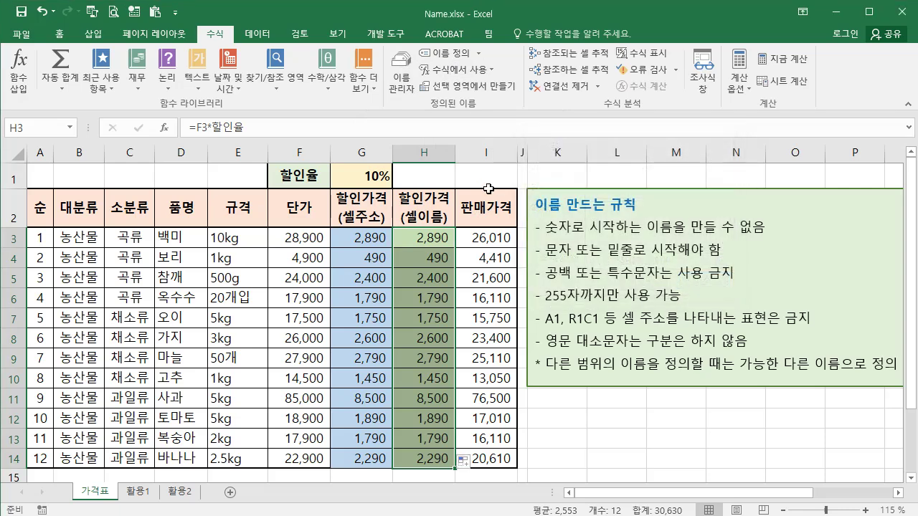
{"action": "left_click", "coordinate": [404, 91]}
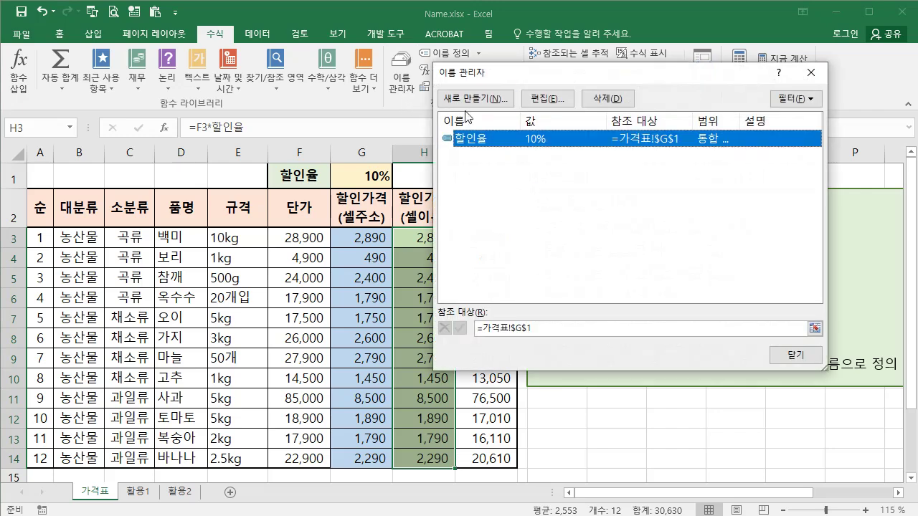
{"action": "left_click", "coordinate": [485, 99]}
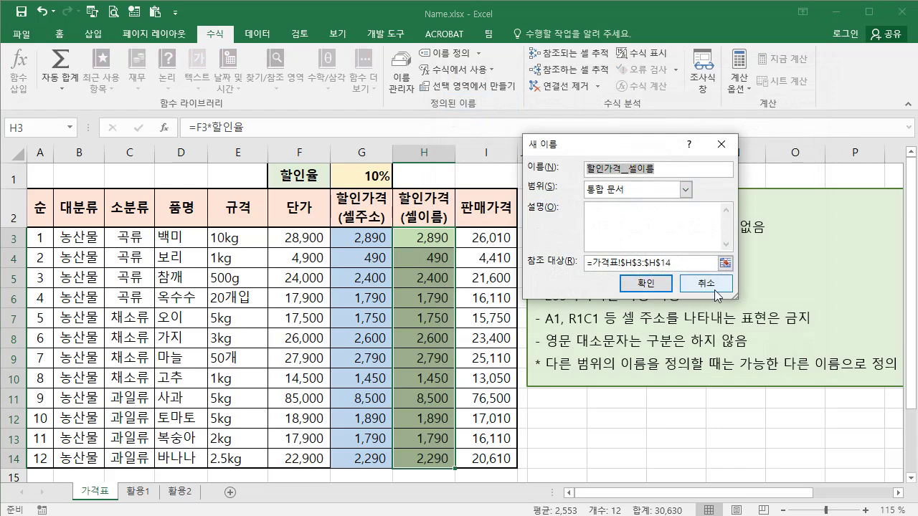
{"action": "left_click", "coordinate": [709, 285]}
{"action": "key", "text": "Escape"}
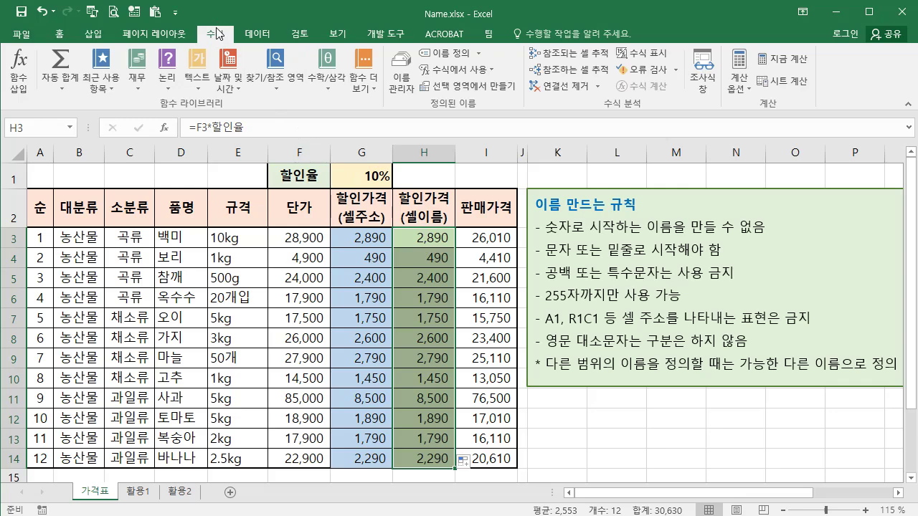
Step: Delete the defined name 할인율 in the Name Manager and close the manager
{"action": "left_click", "coordinate": [402, 74]}
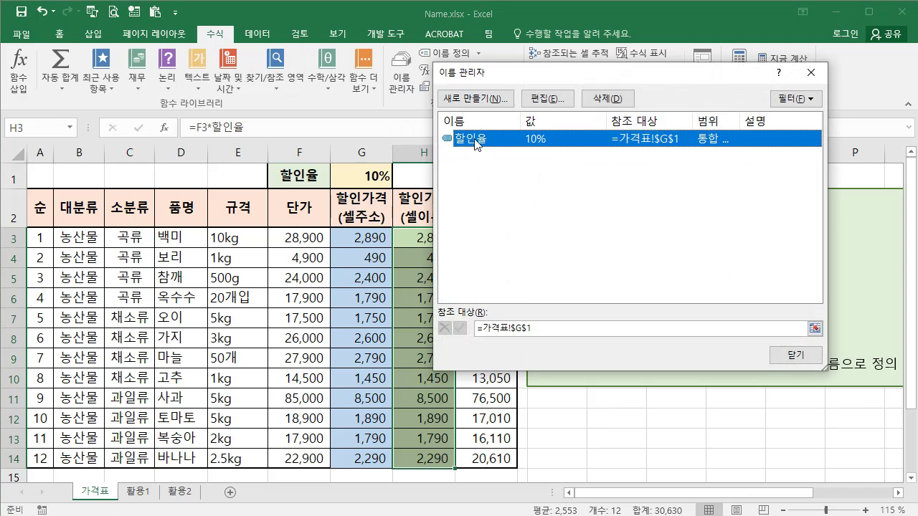
{"action": "left_click", "coordinate": [603, 99]}
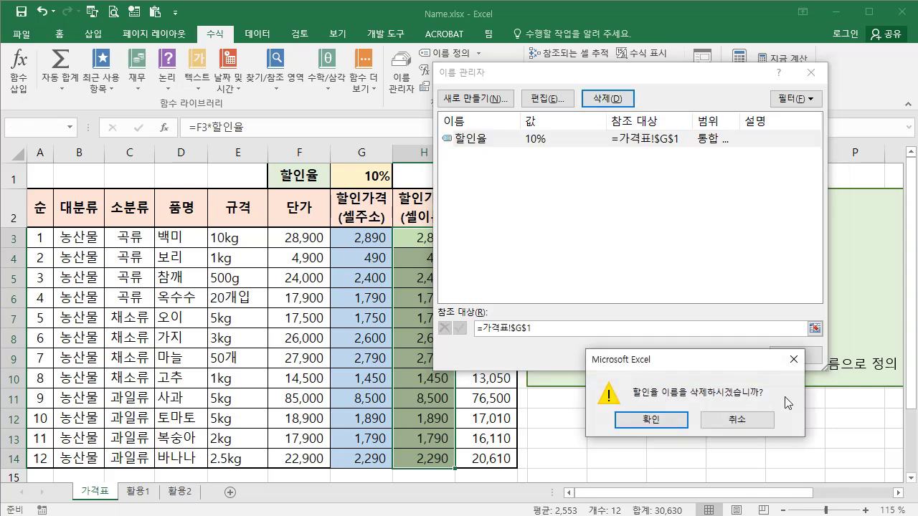
{"action": "left_click", "coordinate": [650, 420]}
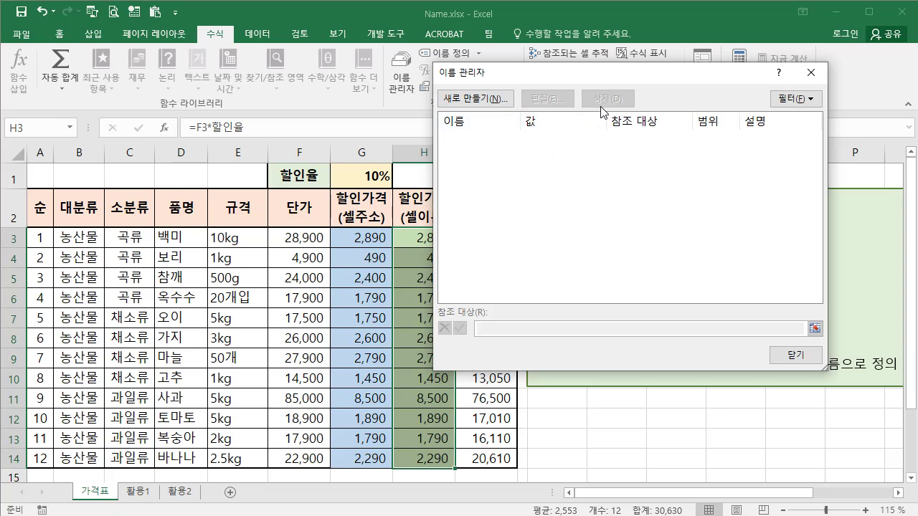
{"action": "left_click", "coordinate": [793, 355]}
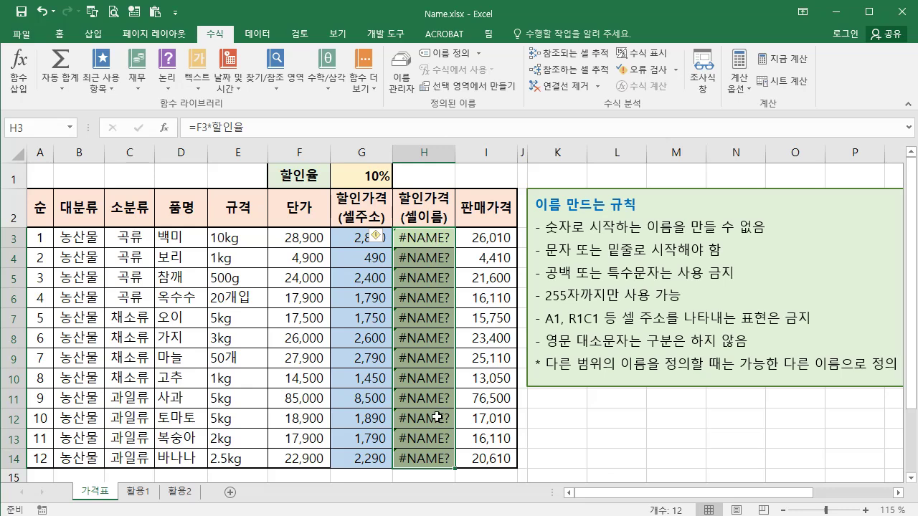
Step: Define the name 할인율 for cell G1 of the 가격표 sheet, with workbook (통합 문서) scope
{"action": "left_click", "coordinate": [365, 178]}
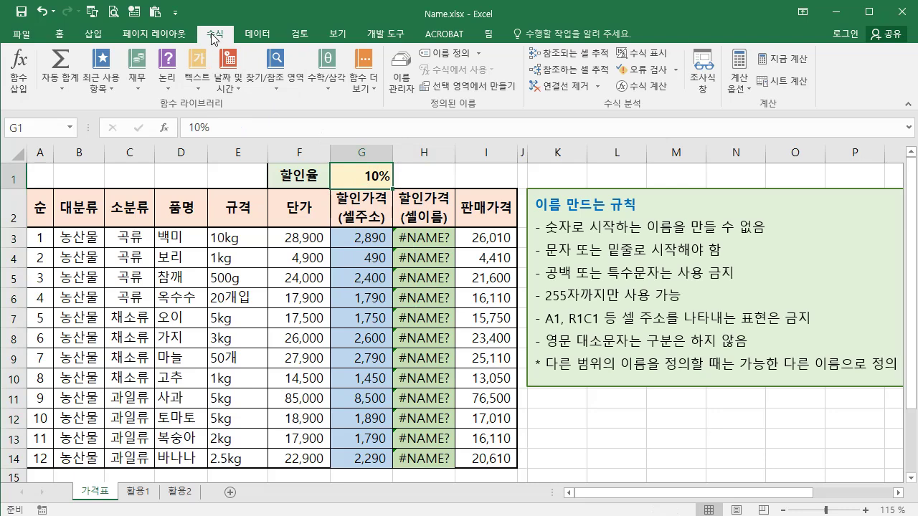
{"action": "left_click", "coordinate": [445, 53]}
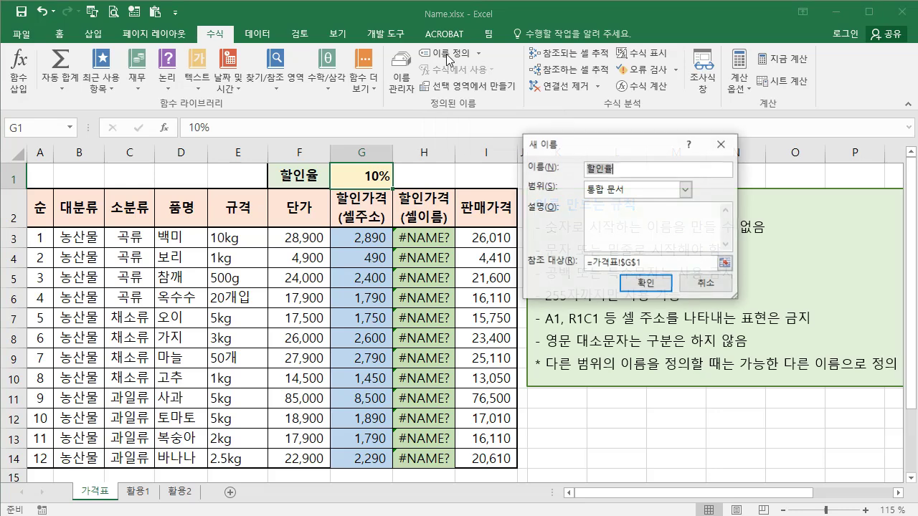
{"action": "left_click", "coordinate": [618, 169]}
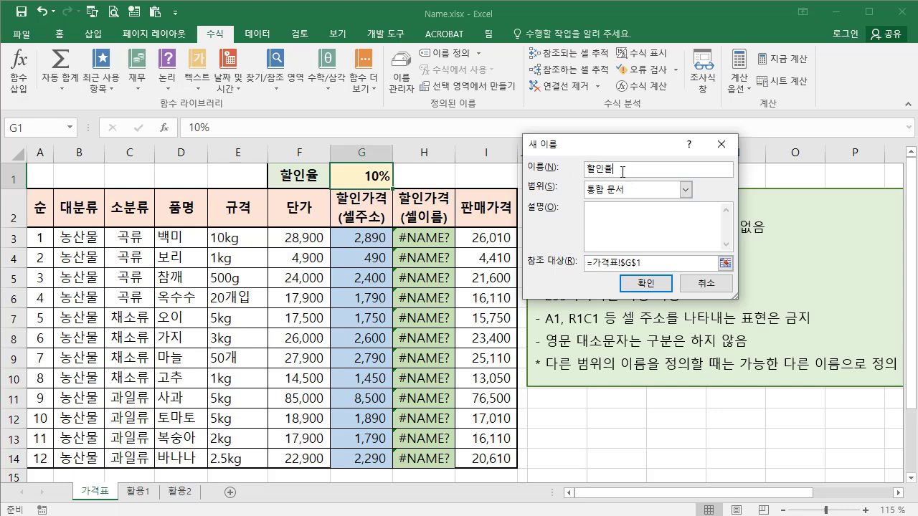
{"action": "left_click", "coordinate": [647, 285]}
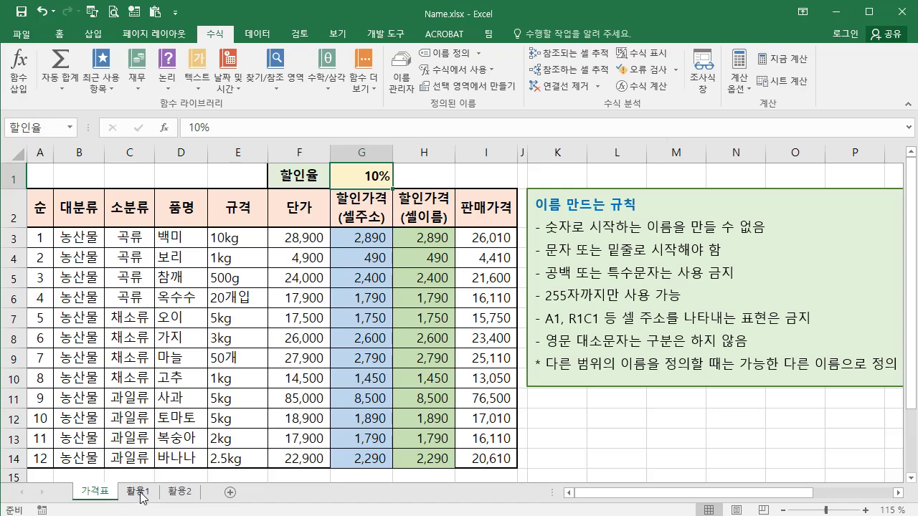
Step: In B2 of the 활용1 sheet, enter =VLOOKUP(B1,가격표!D3:I14,3,0) to look up the item's unit price
{"action": "left_click", "coordinate": [139, 492]}
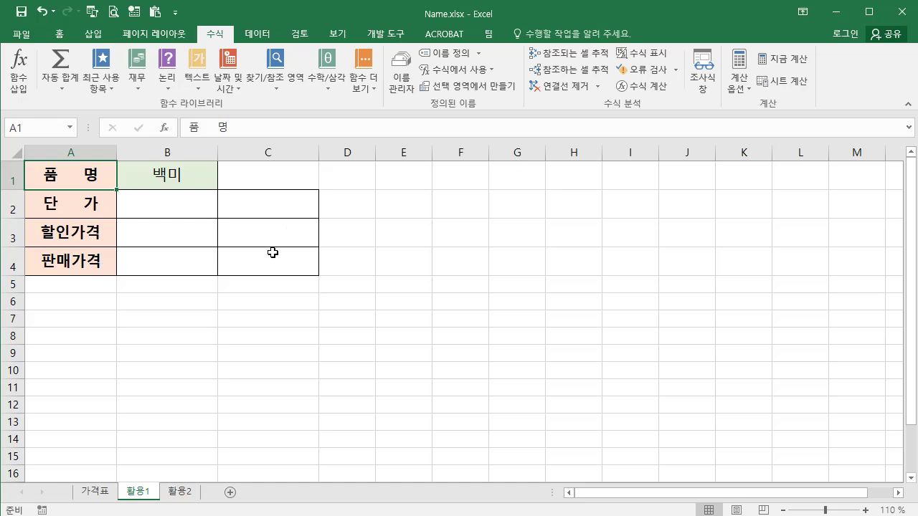
{"action": "left_click", "coordinate": [157, 205]}
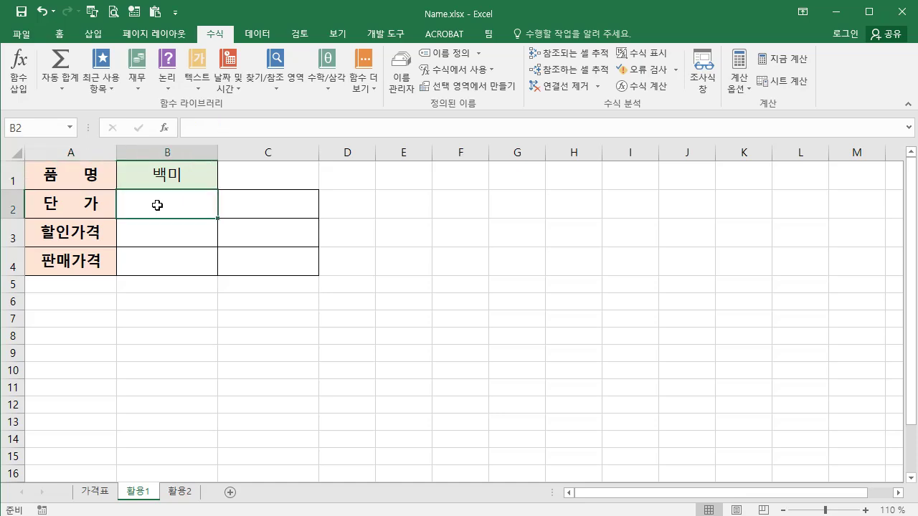
{"action": "left_click", "coordinate": [190, 128]}
{"action": "type", "text": "=vlookup"}
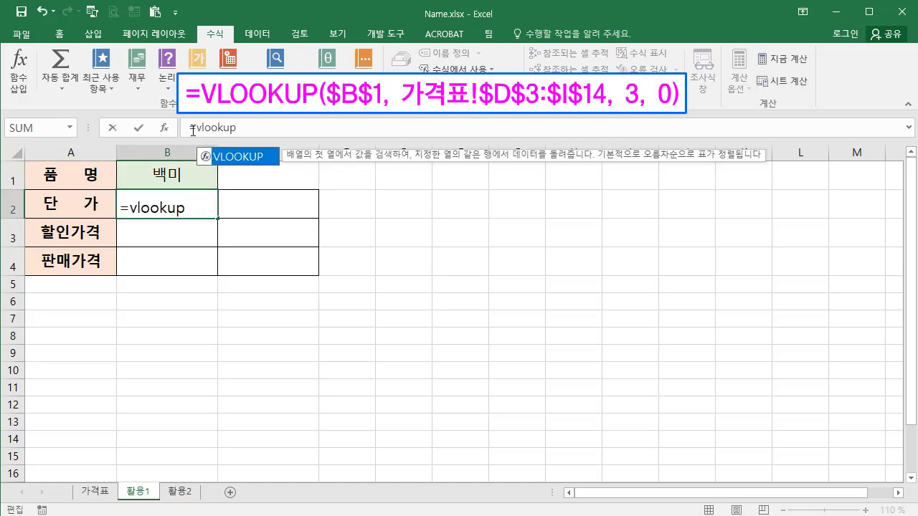
{"action": "type", "text": "("}
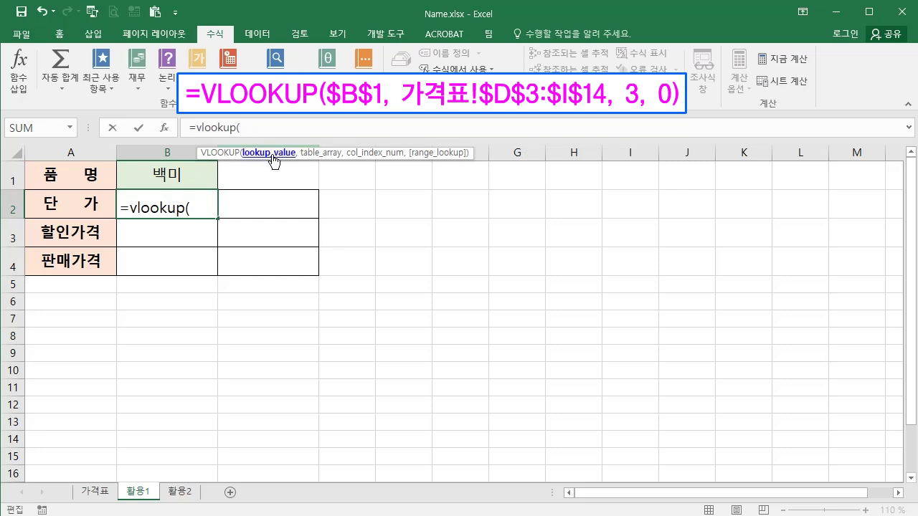
{"action": "left_click", "coordinate": [170, 172]}
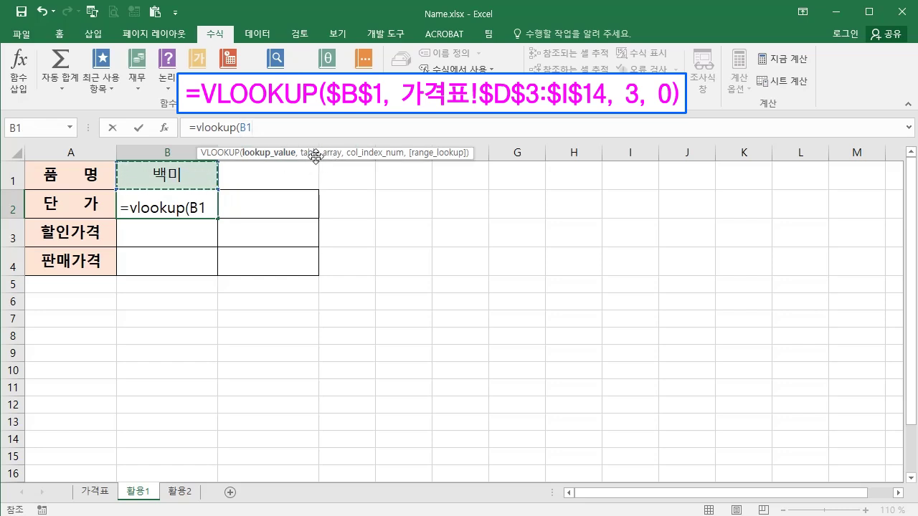
{"action": "type", "text": ","}
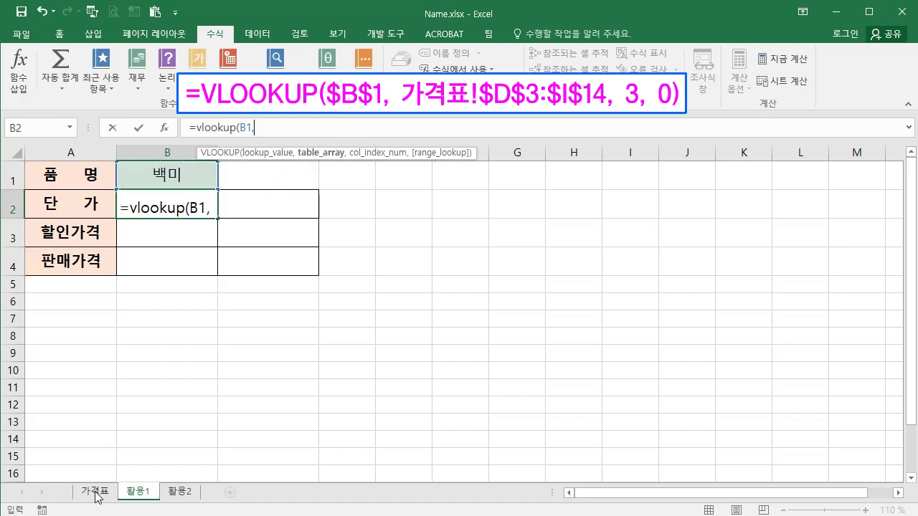
{"action": "left_click", "coordinate": [95, 499]}
{"action": "left_click_drag", "start_coordinate": [181, 238], "coordinate": [488, 460]}
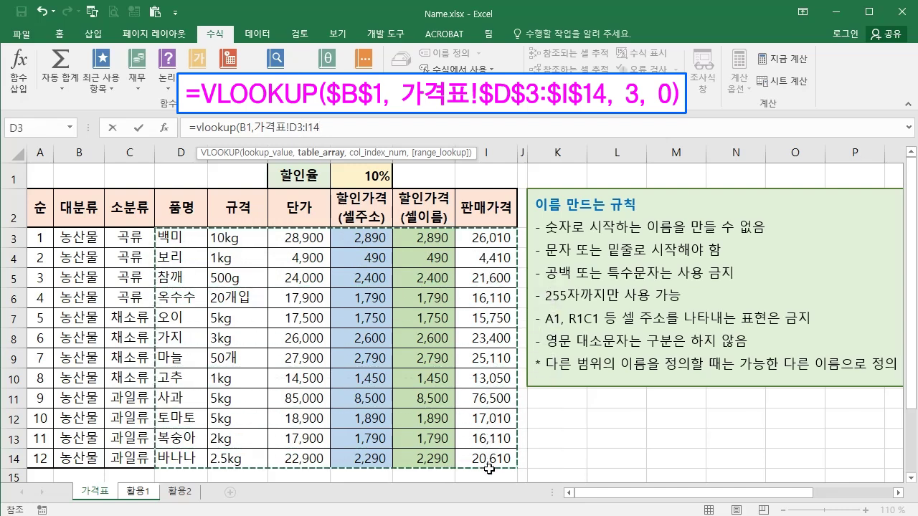
{"action": "type", "text": ",3"}
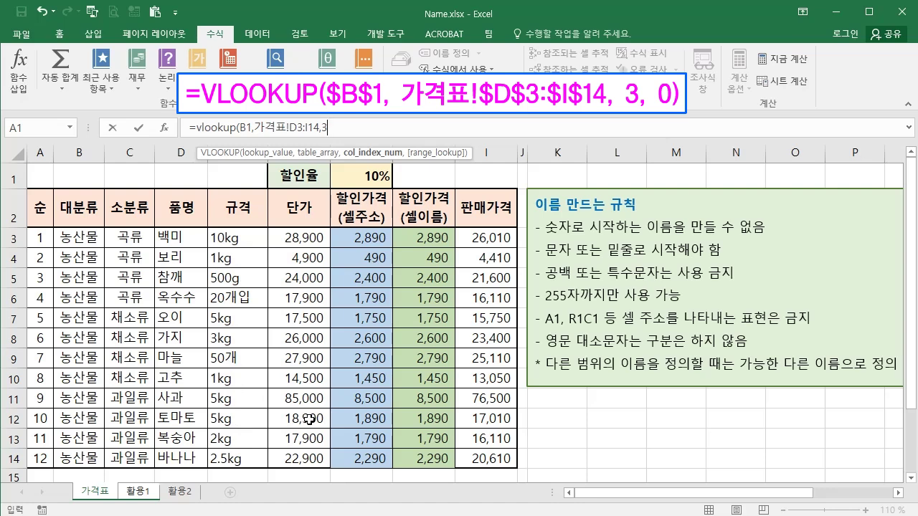
{"action": "type", "text": ","}
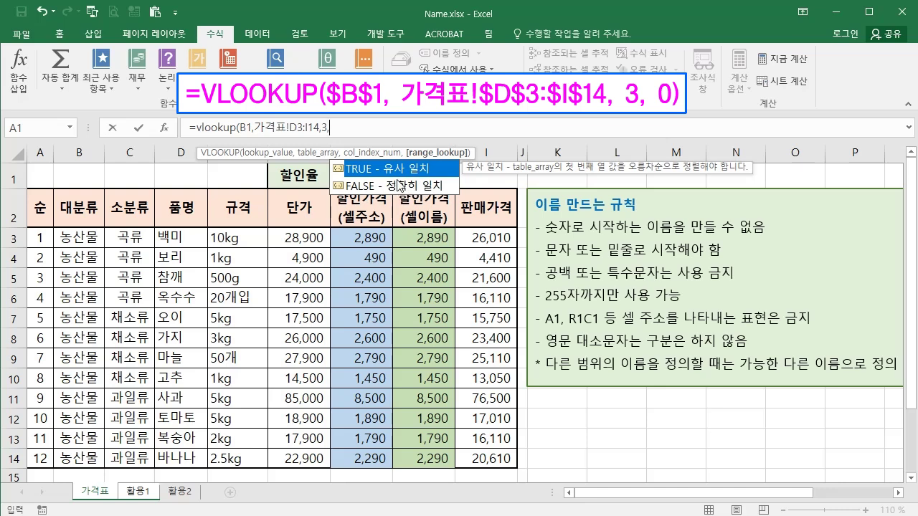
{"action": "left_click", "coordinate": [356, 131]}
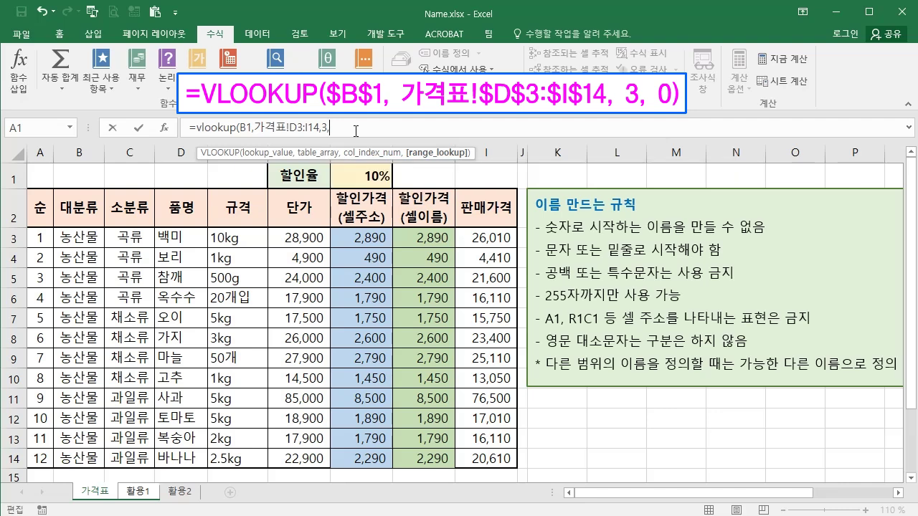
{"action": "type", "text": "0)"}
{"action": "key", "text": "Escape"}
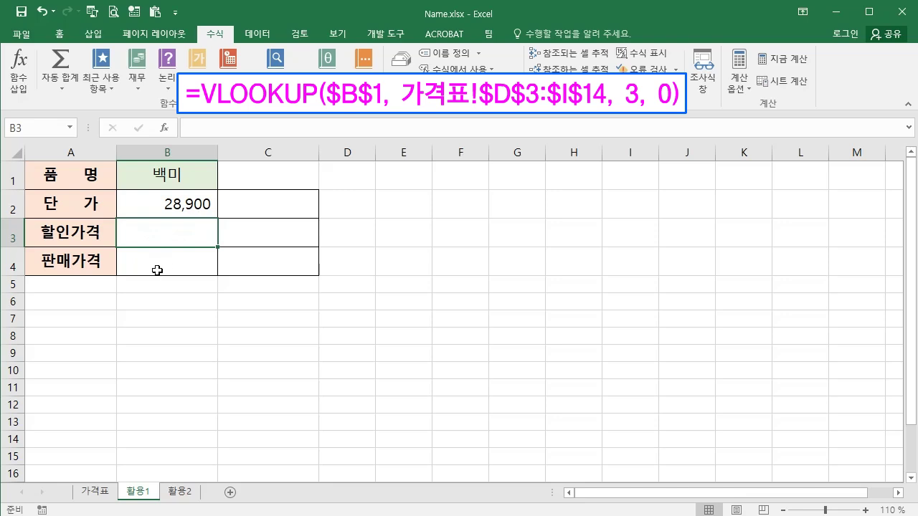
Step: Make the references absolute in B2's formula, as $B$1 and 가격표!$D$3:$I$14, and fill it down to B4
{"action": "left_click", "coordinate": [165, 204]}
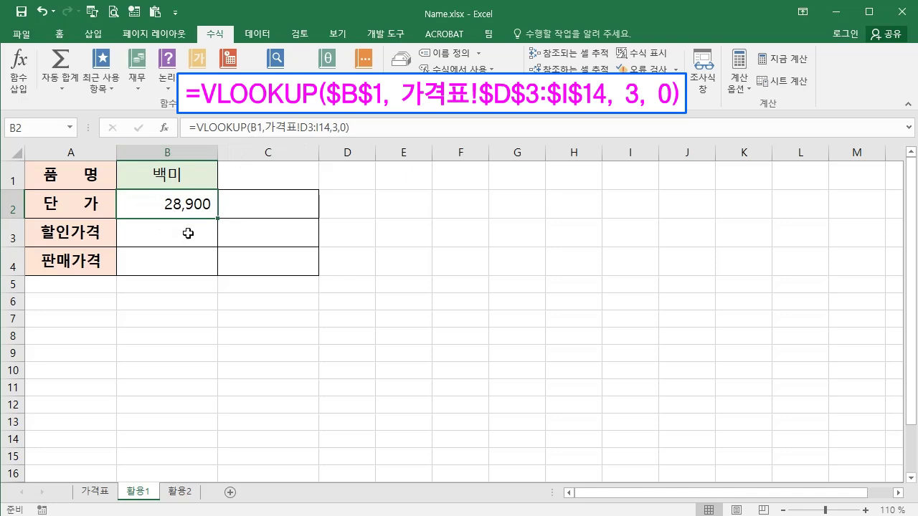
{"action": "left_click", "coordinate": [250, 129]}
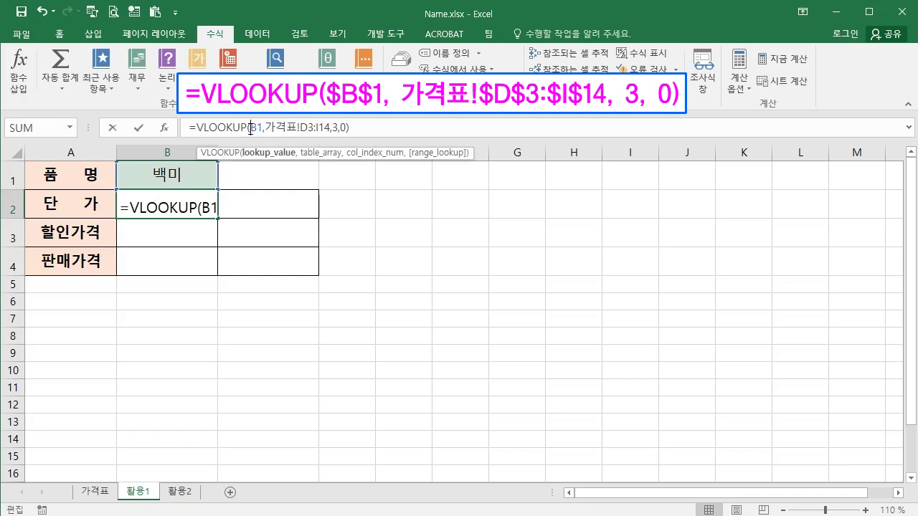
{"action": "key", "text": "F4"}
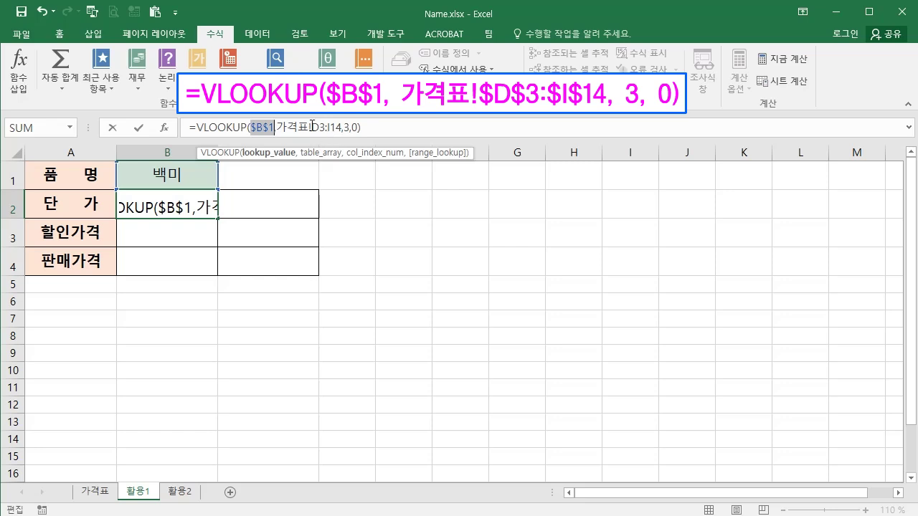
{"action": "left_click", "coordinate": [312, 126]}
{"action": "key", "text": "F4"}
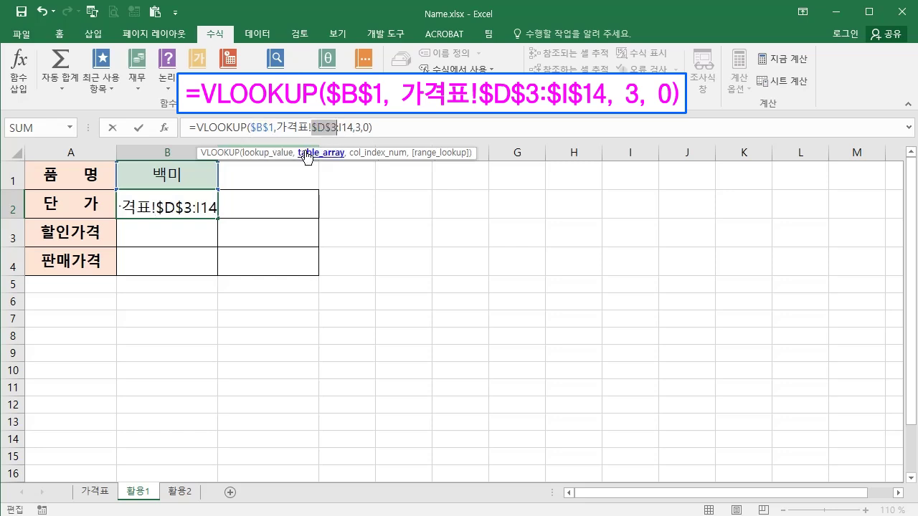
{"action": "left_click", "coordinate": [338, 127]}
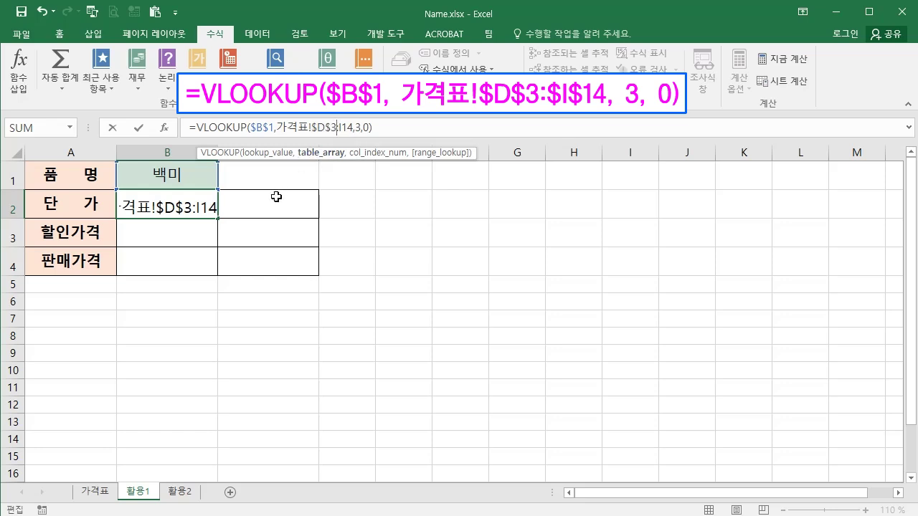
{"action": "key", "text": "F4"}
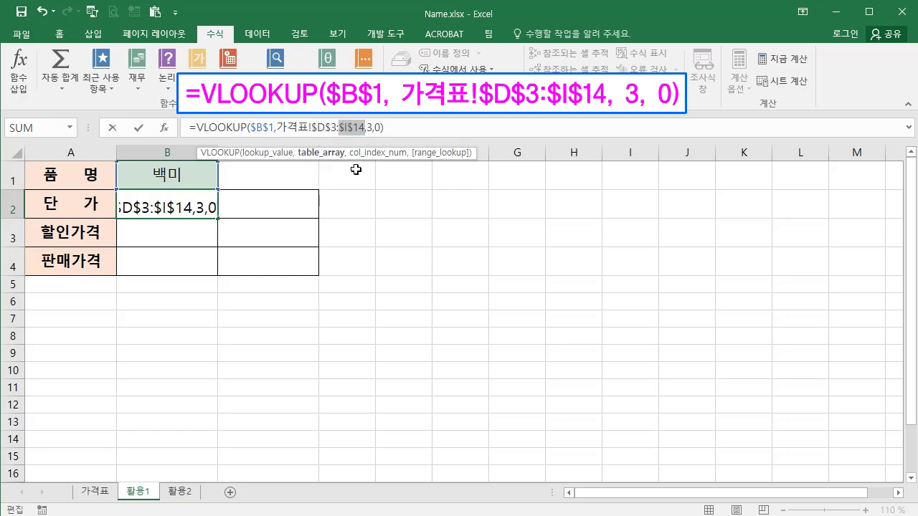
{"action": "key", "text": "Return"}
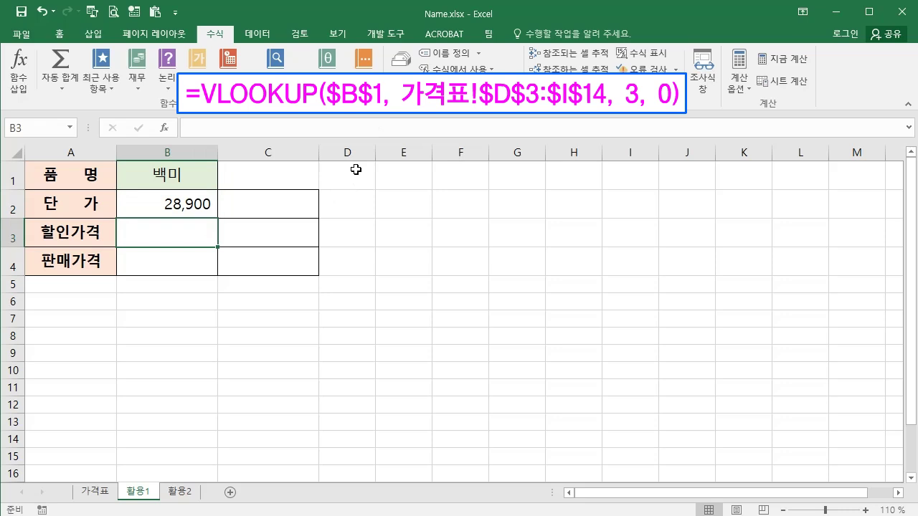
{"action": "left_click", "coordinate": [185, 203]}
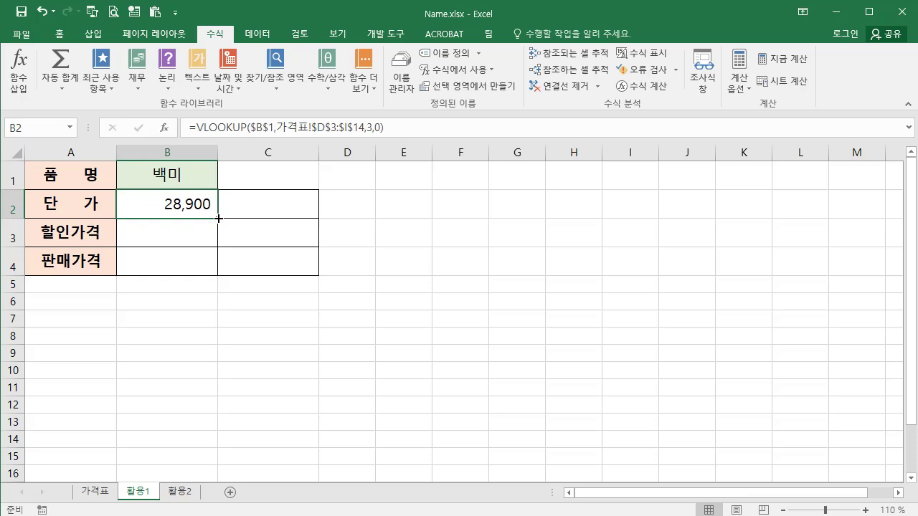
{"action": "left_click_drag", "start_coordinate": [218, 218], "coordinate": [216, 274]}
Step: Check the discount price column's position on the 가격표 sheet and set the column index in B3's VLOOKUP on 활용1 to 4
{"action": "left_click", "coordinate": [158, 236]}
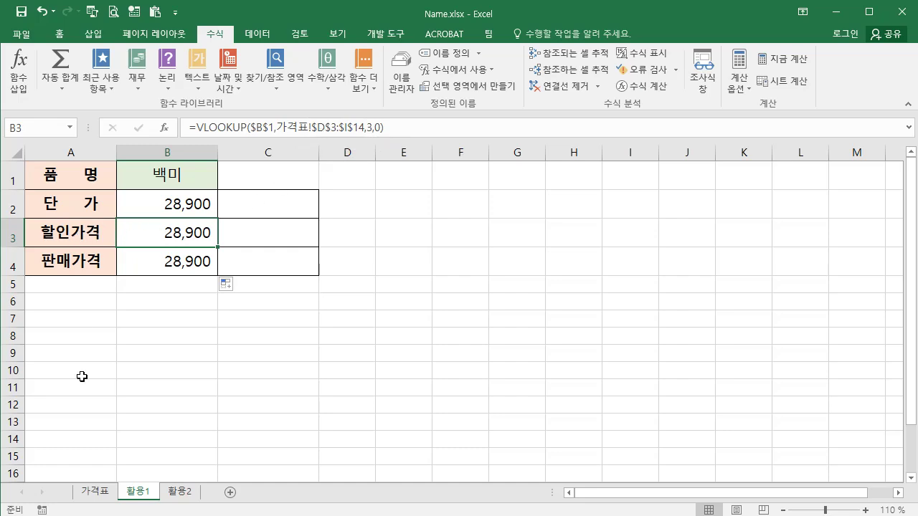
{"action": "left_click", "coordinate": [97, 492]}
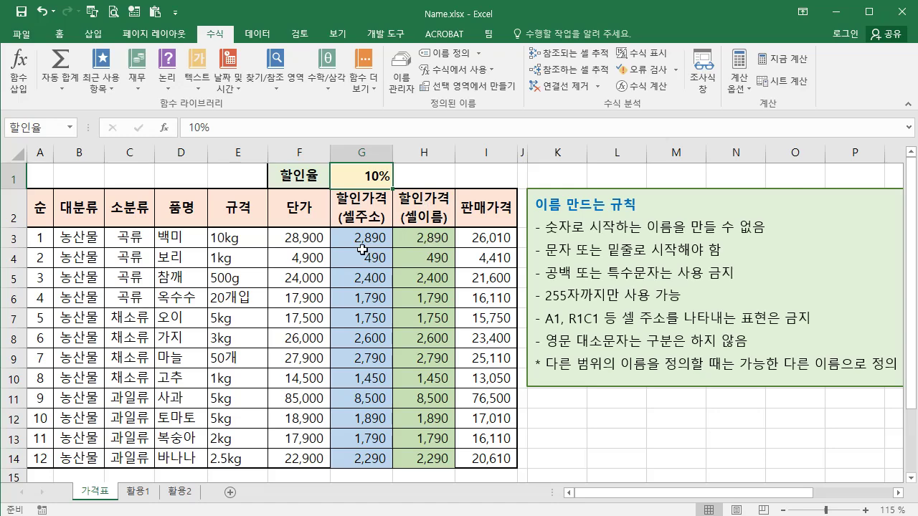
{"action": "left_click", "coordinate": [138, 493]}
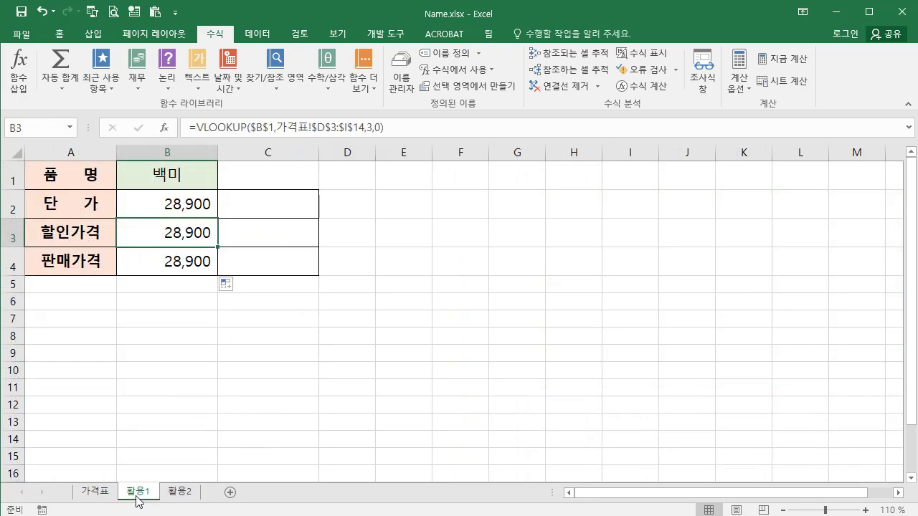
{"action": "left_click", "coordinate": [367, 127]}
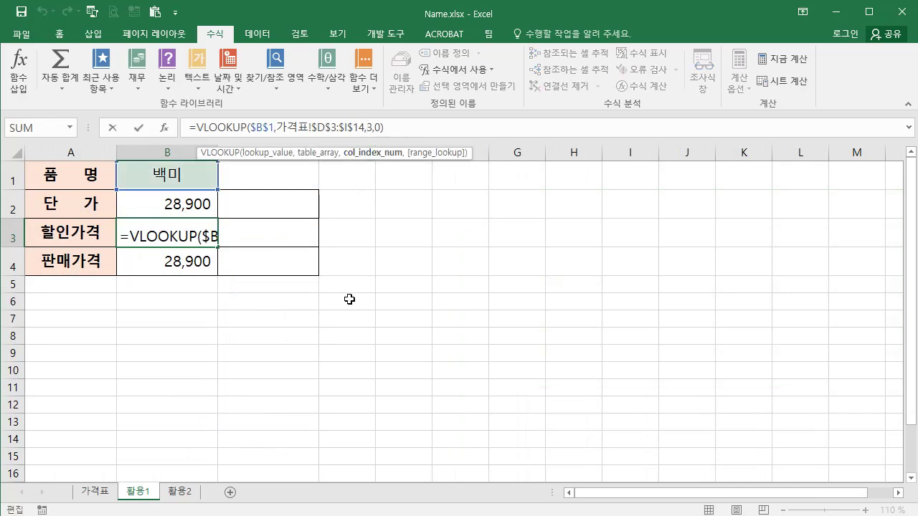
{"action": "type", "text": "4"}
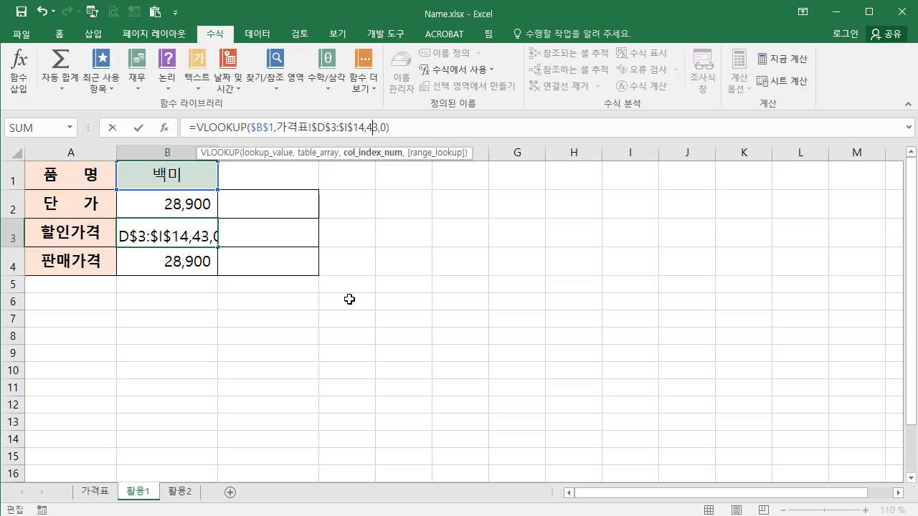
{"action": "key", "text": "Delete"}
{"action": "key", "text": "Return"}
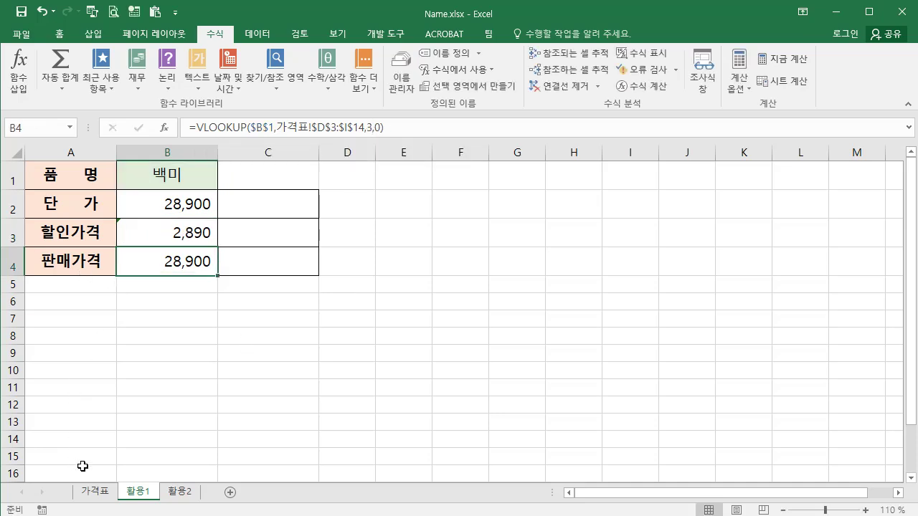
Step: Check the 판매가격 column's position on the 가격표 sheet and set the column index in B4's VLOOKUP on 활용1 to 6
{"action": "left_click", "coordinate": [95, 492]}
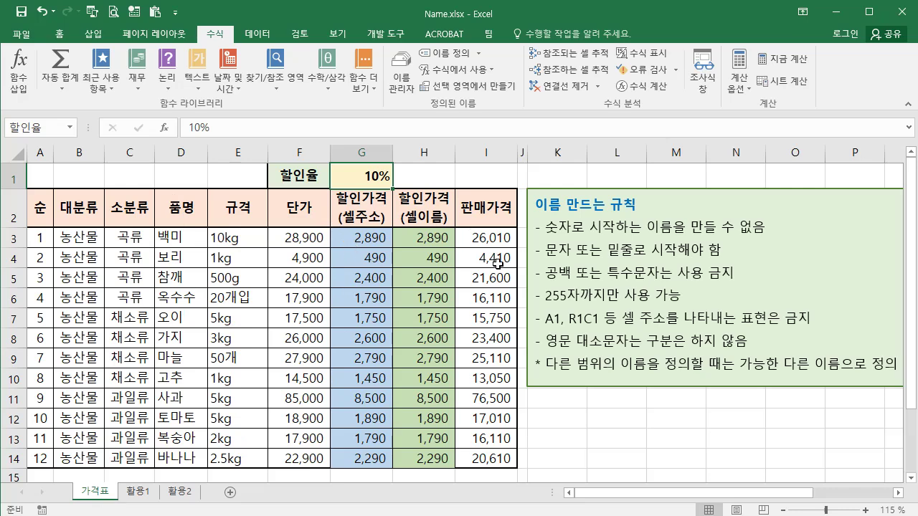
{"action": "left_click", "coordinate": [137, 492]}
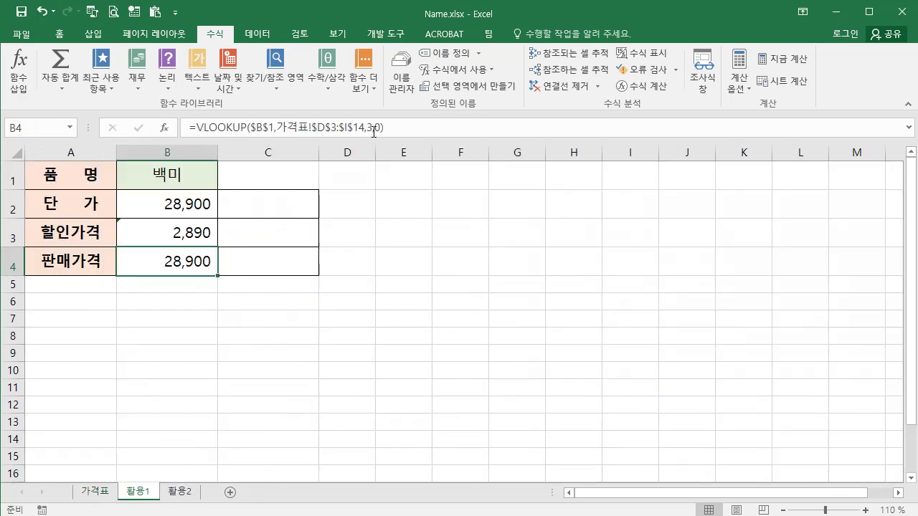
{"action": "left_click", "coordinate": [367, 126]}
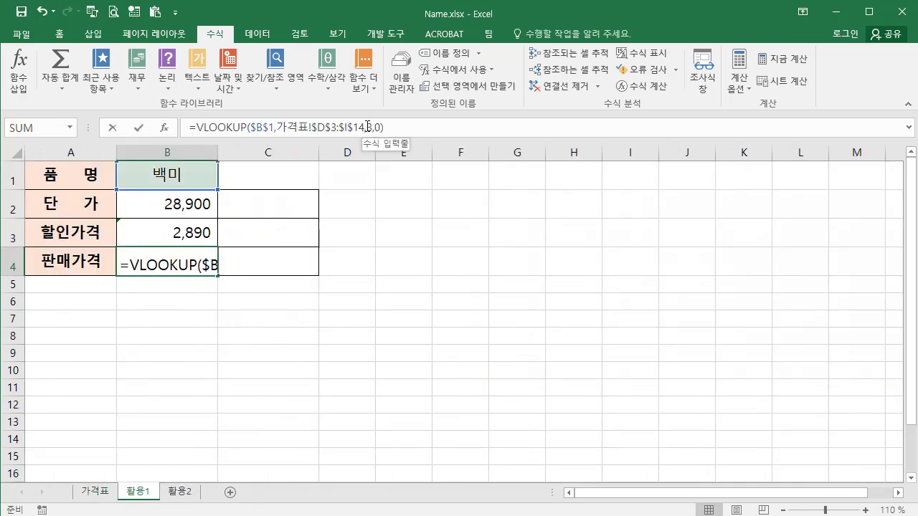
{"action": "key", "text": "BackSpace"}
{"action": "type", "text": "6"}
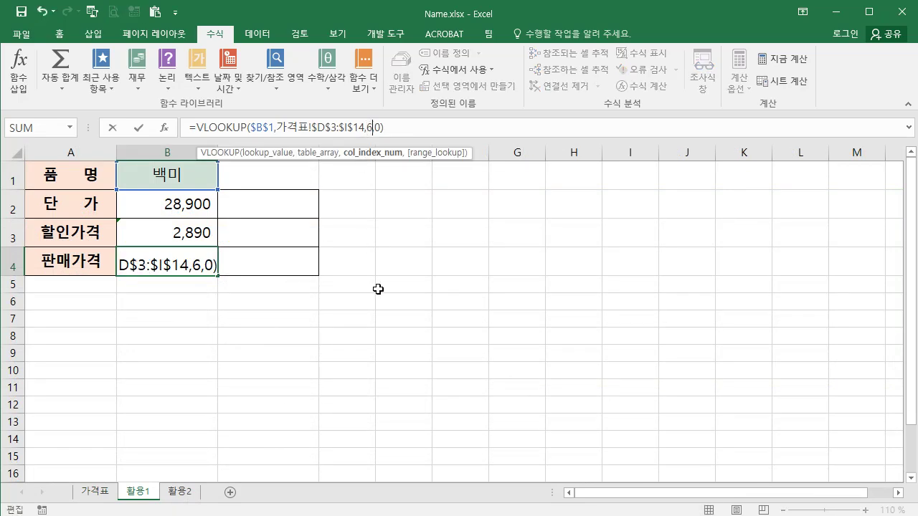
{"action": "key", "text": "Return"}
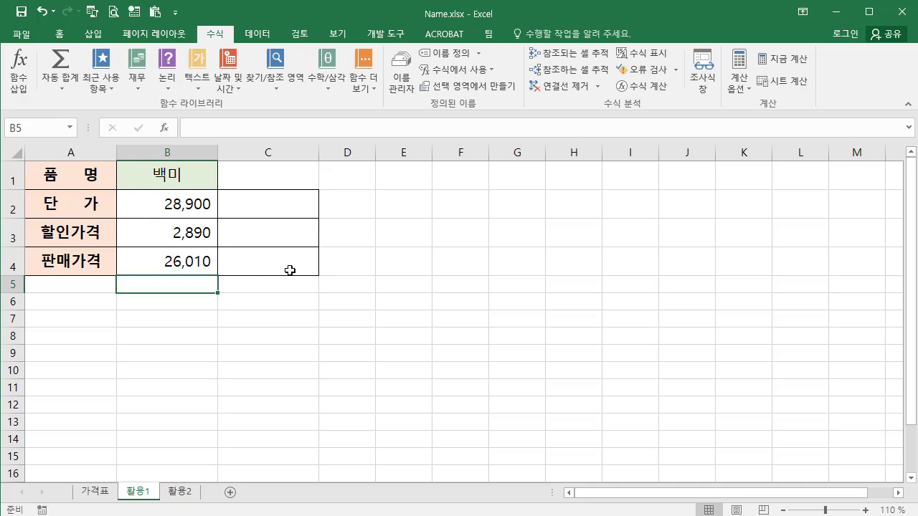
Step: On the 가격표 sheet, define the name 가격표 for the range D3:I14
{"action": "left_click", "coordinate": [99, 492]}
{"action": "left_click_drag", "start_coordinate": [183, 237], "coordinate": [500, 459]}
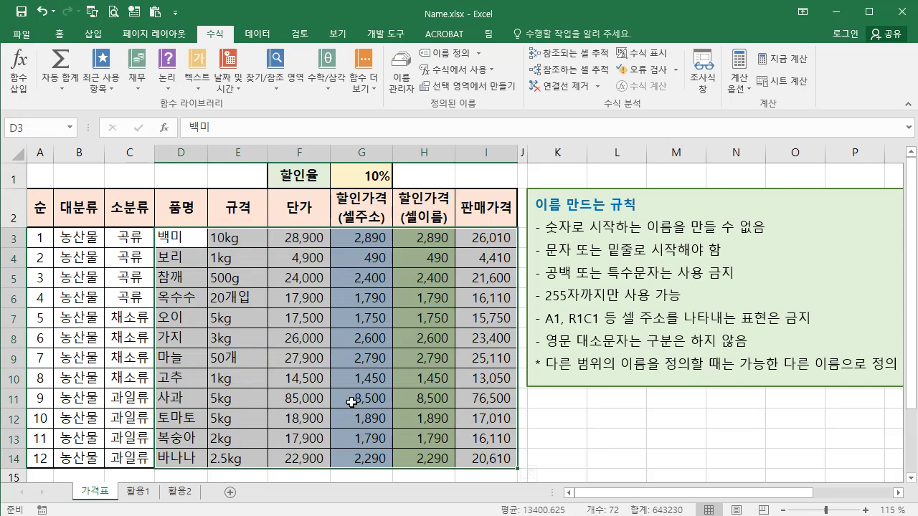
{"action": "left_click", "coordinate": [36, 127]}
{"action": "type", "text": "가격표"}
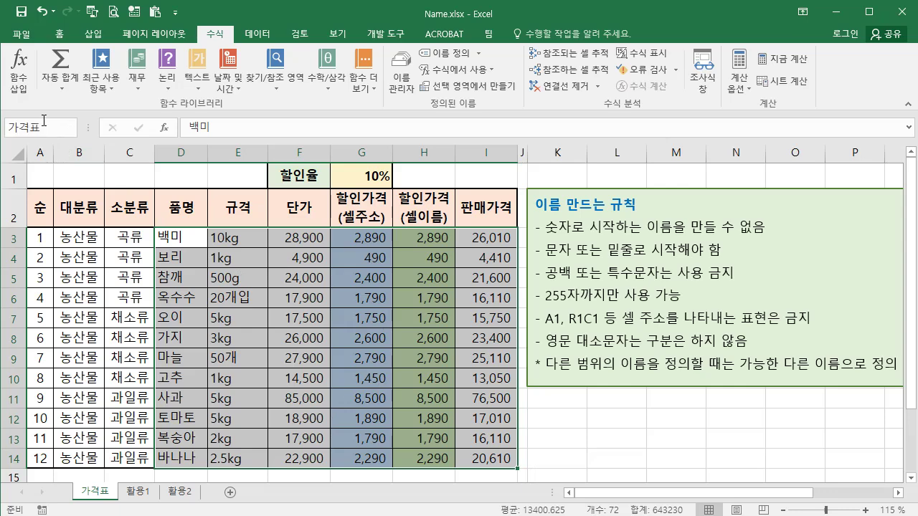
{"action": "key", "text": "Return"}
Step: In C2 of the 활용1 sheet, begin a VLOOKUP formula with the absolute reference $B$1 as its lookup value
{"action": "left_click", "coordinate": [139, 493]}
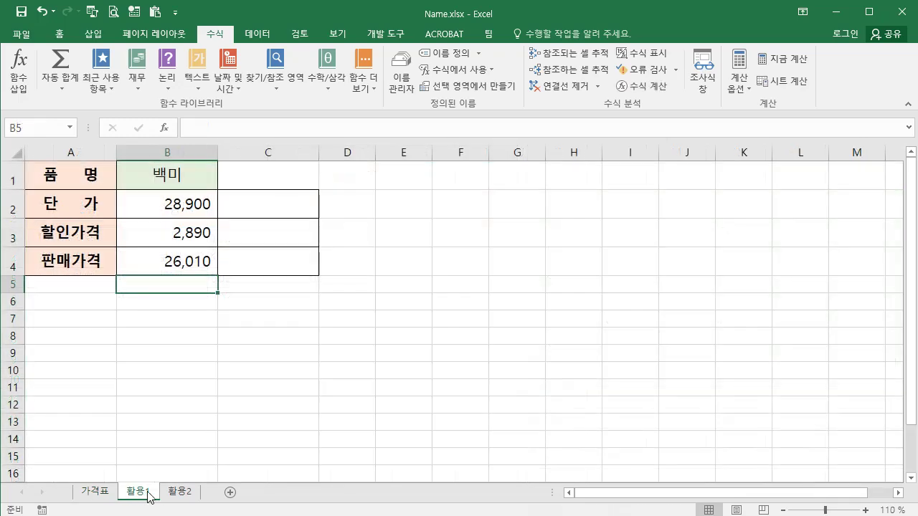
{"action": "left_click", "coordinate": [277, 207]}
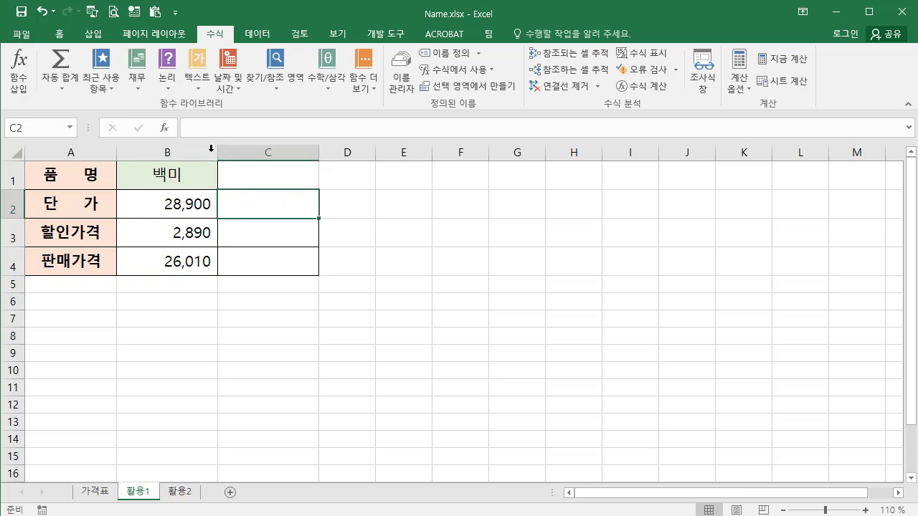
{"action": "left_click", "coordinate": [187, 129]}
{"action": "type", "text": "="}
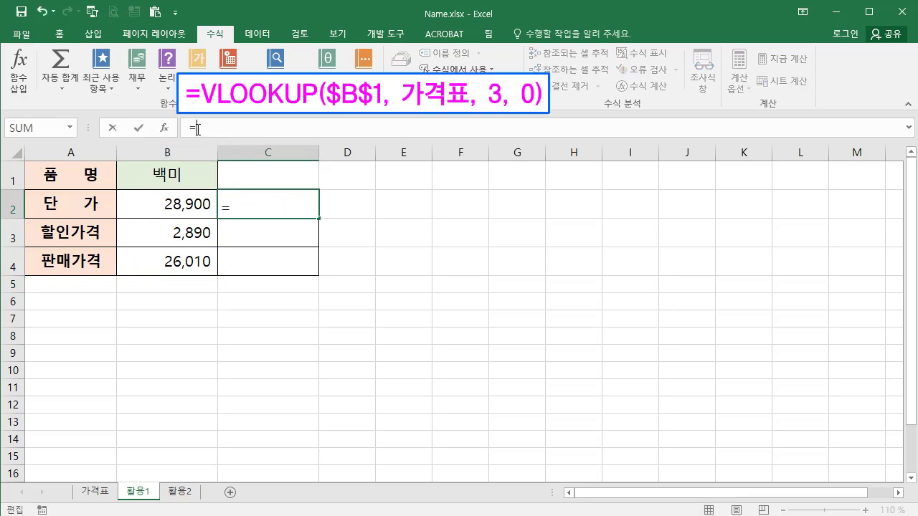
{"action": "type", "text": "vlookup"}
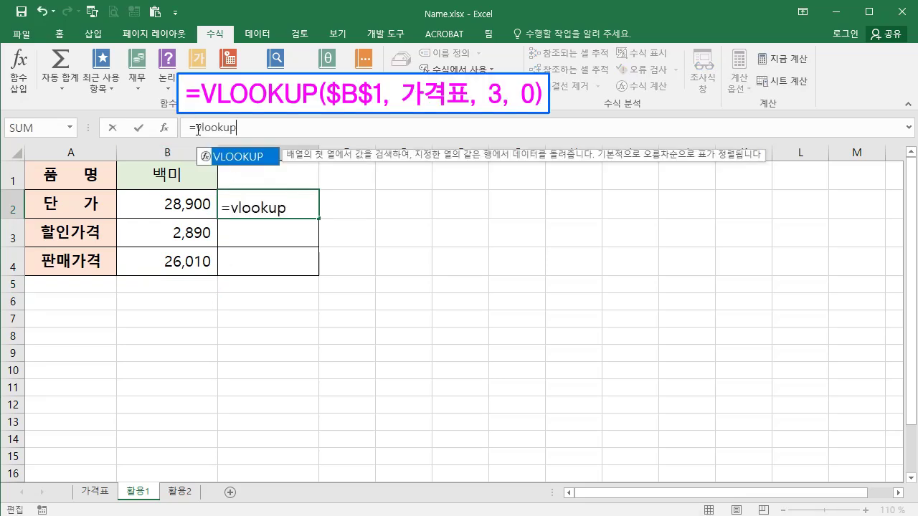
{"action": "type", "text": "("}
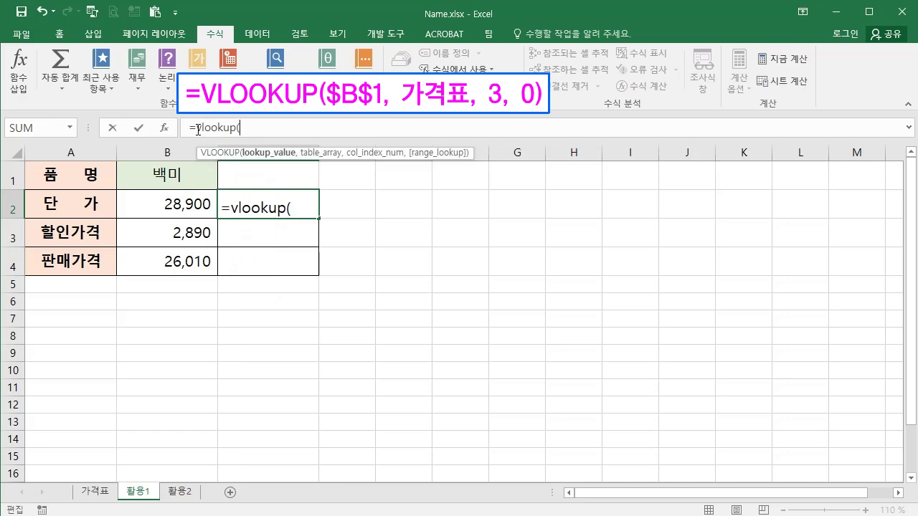
{"action": "left_click", "coordinate": [173, 175]}
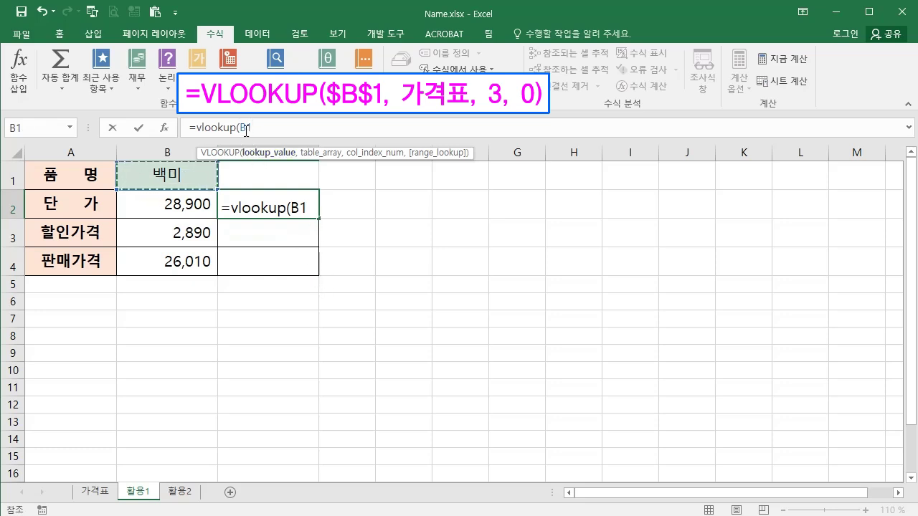
{"action": "left_click", "coordinate": [241, 128]}
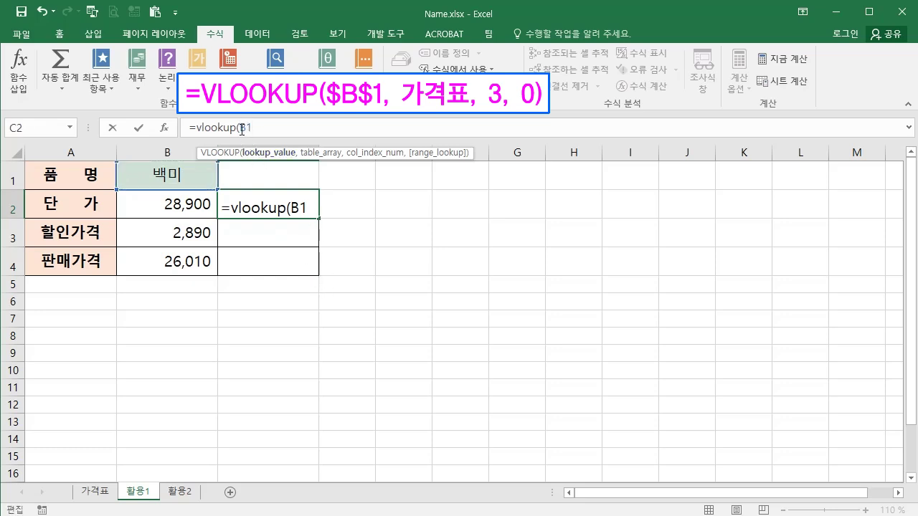
{"action": "key", "text": "F4"}
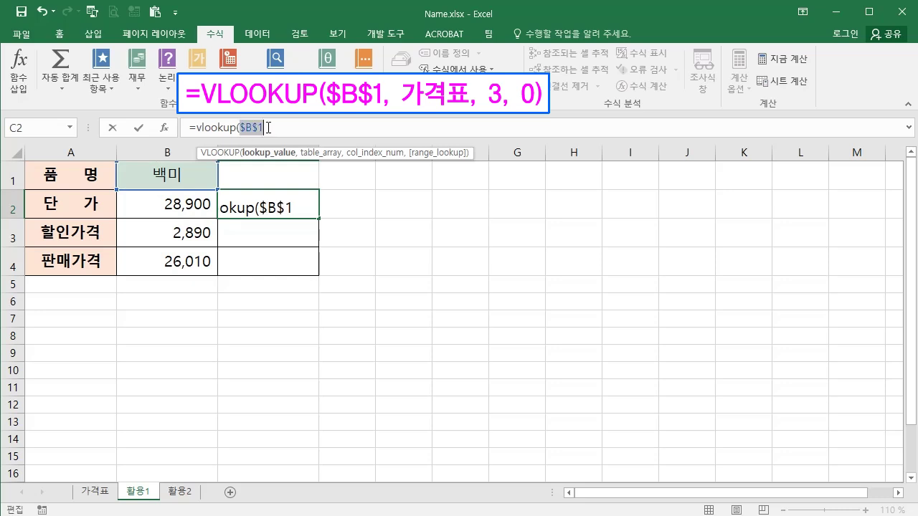
{"action": "left_click", "coordinate": [269, 127]}
{"action": "type", "text": ","}
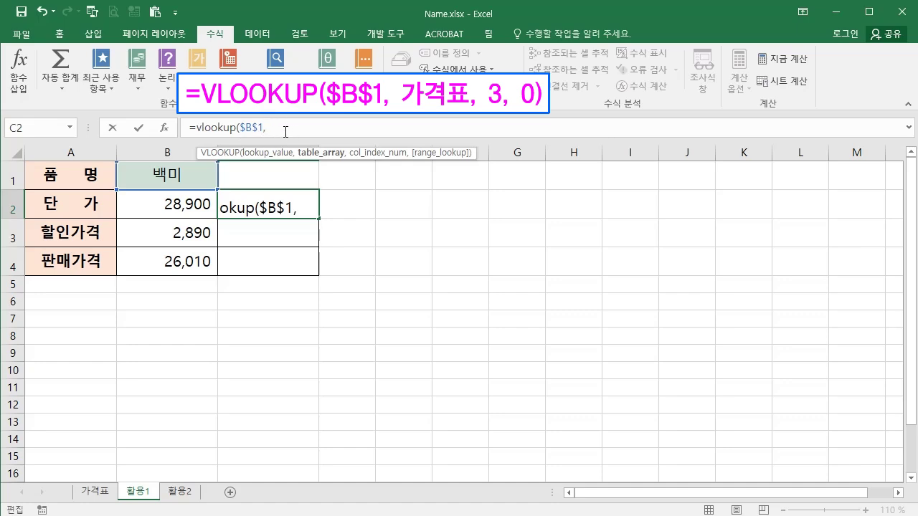
Step: Complete C2's VLOOKUP with the named range 가격표 as the table, column index 3 and exact match 0
{"action": "left_click", "coordinate": [95, 493]}
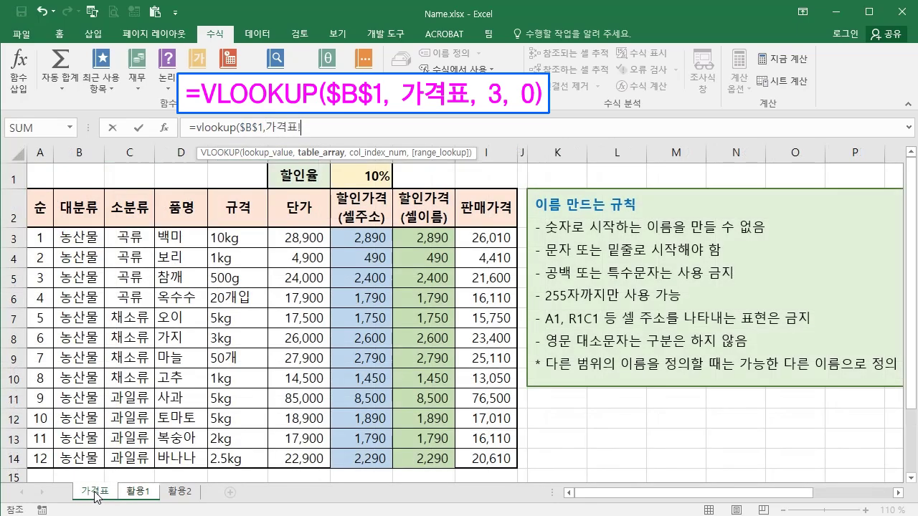
{"action": "left_click_drag", "start_coordinate": [175, 238], "coordinate": [485, 457]}
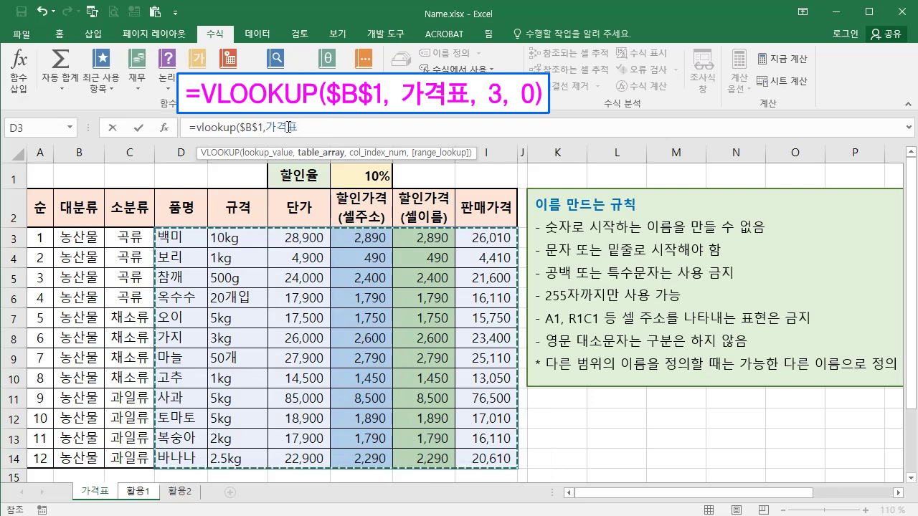
{"action": "type", "text": ",3"}
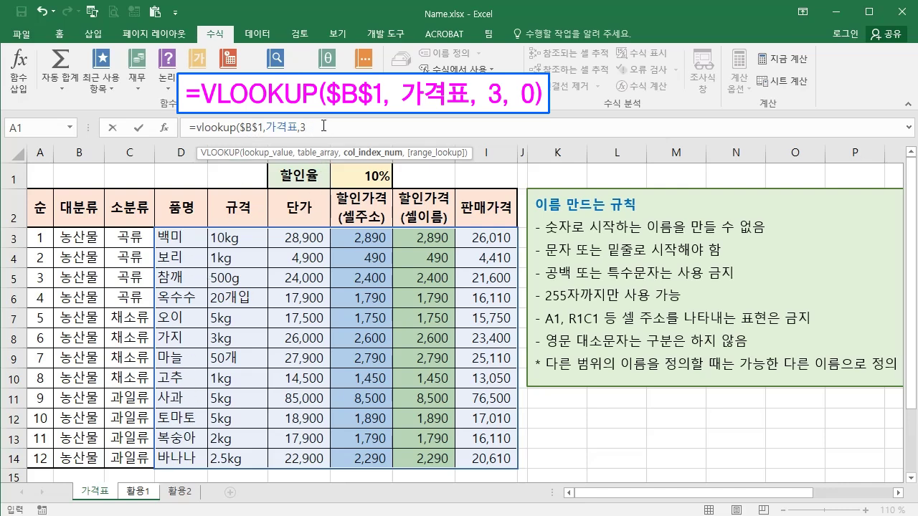
{"action": "type", "text": ","}
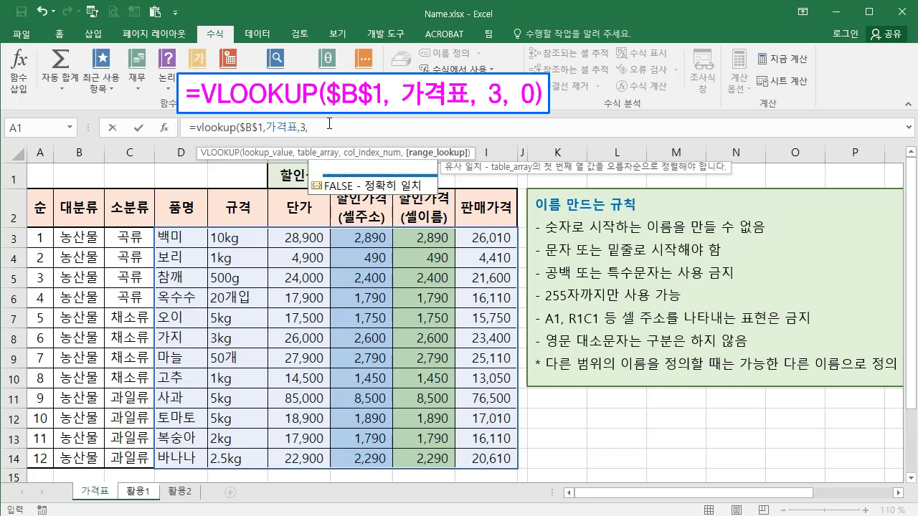
{"action": "type", "text": "0)"}
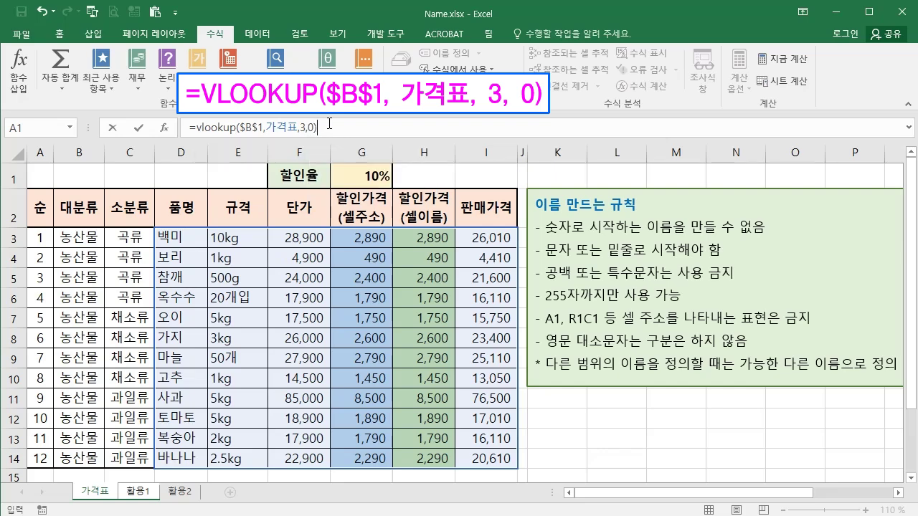
{"action": "key", "text": "Return"}
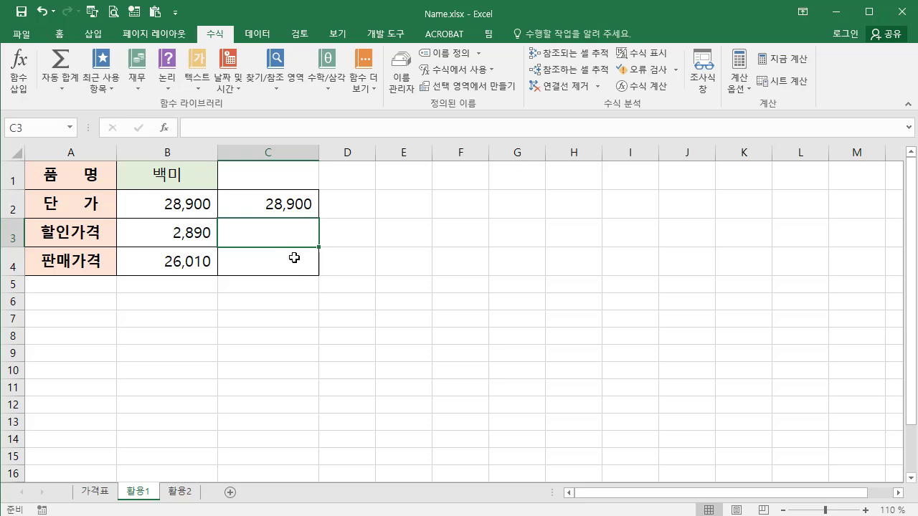
Step: Fill C2's formula down to C4 and set the column index in C3's VLOOKUP to 4
{"action": "left_click", "coordinate": [290, 205]}
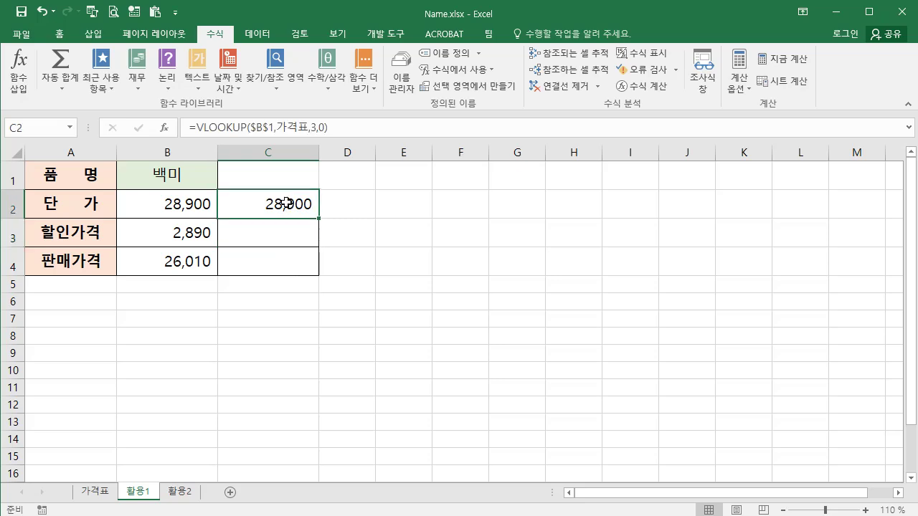
{"action": "left_click_drag", "start_coordinate": [318, 218], "coordinate": [317, 274]}
{"action": "left_click", "coordinate": [270, 232]}
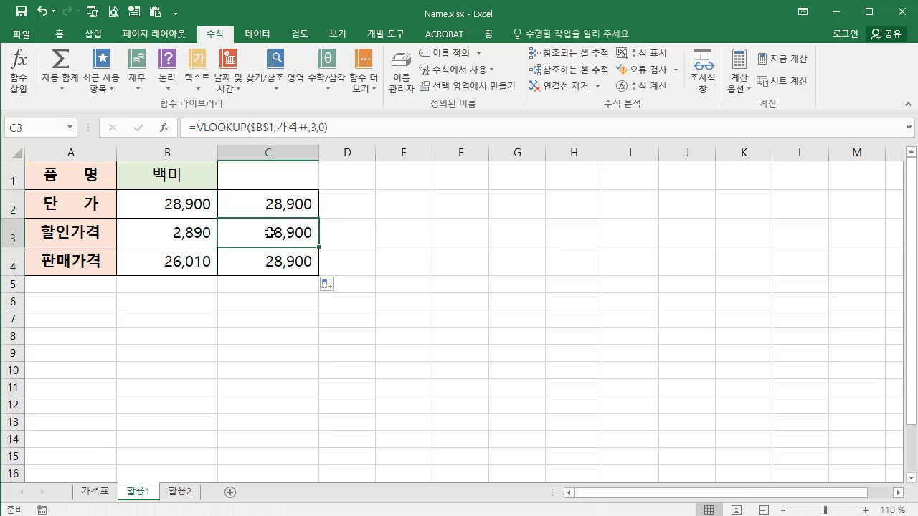
{"action": "left_click", "coordinate": [312, 127]}
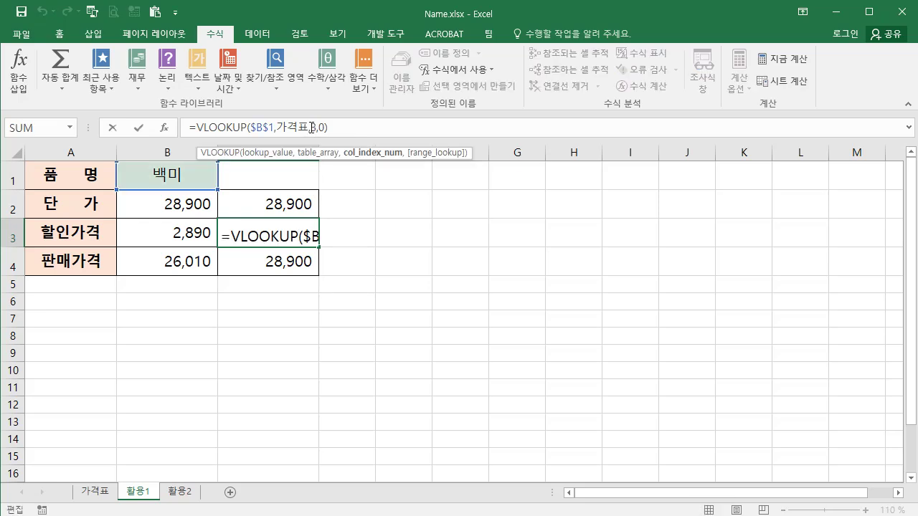
{"action": "double_click", "coordinate": [314, 128]}
{"action": "type", "text": "4"}
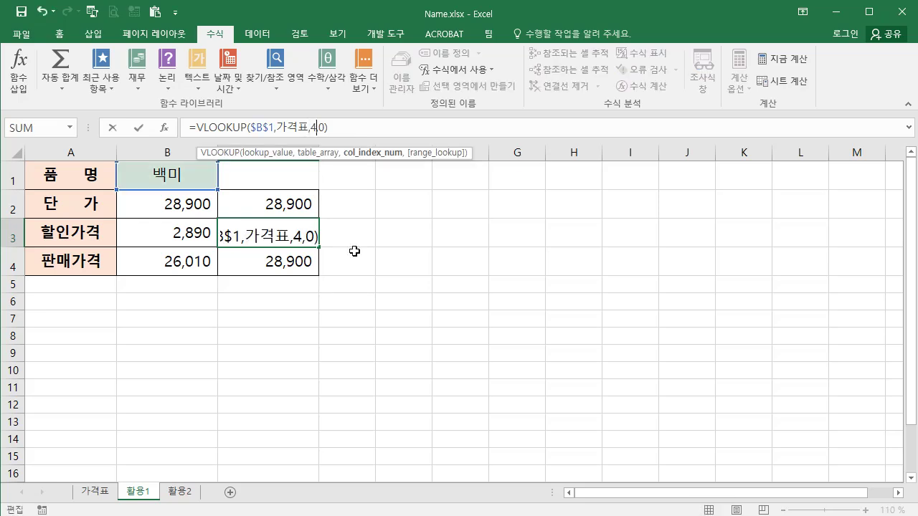
{"action": "key", "text": "Return"}
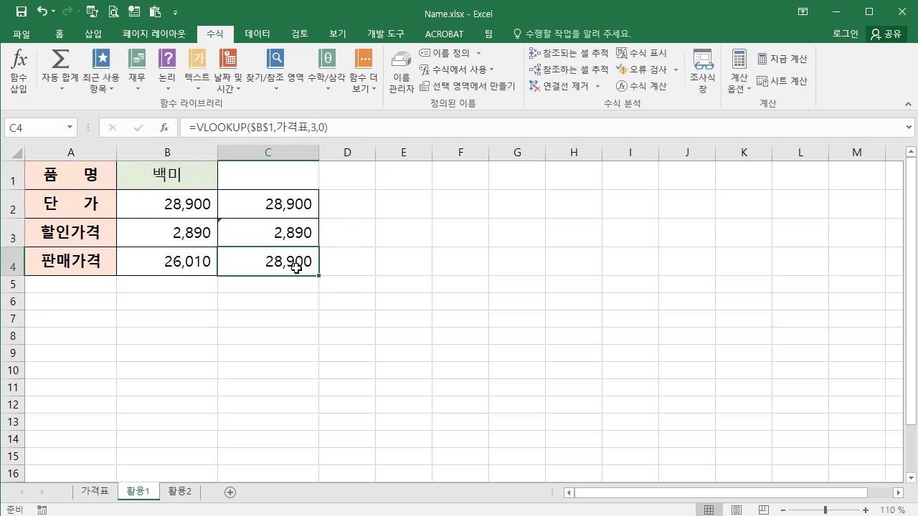
Step: Set the column index in C4's VLOOKUP to 6
{"action": "double_click", "coordinate": [314, 127]}
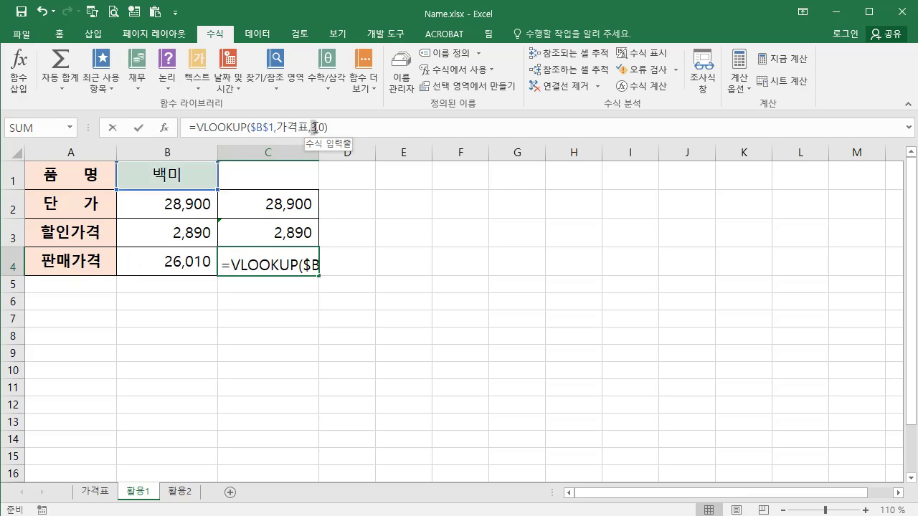
{"action": "type", "text": "6"}
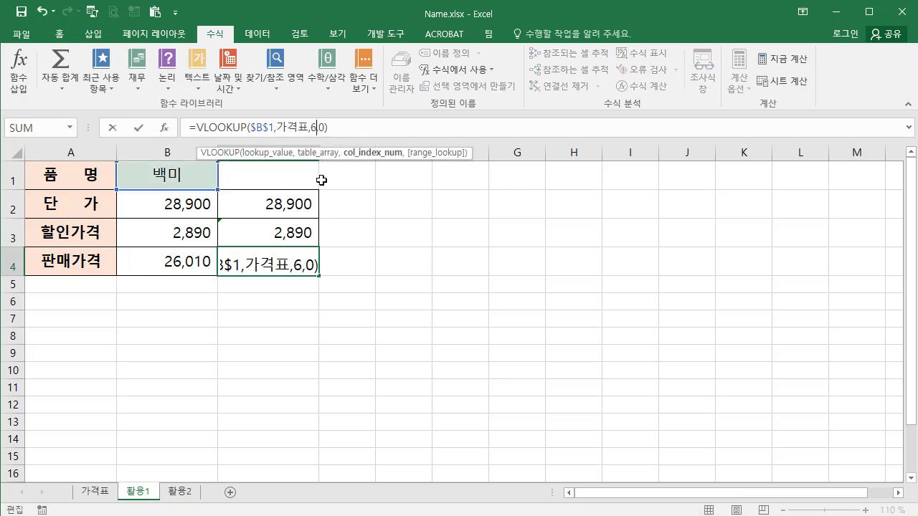
{"action": "key", "text": "Return"}
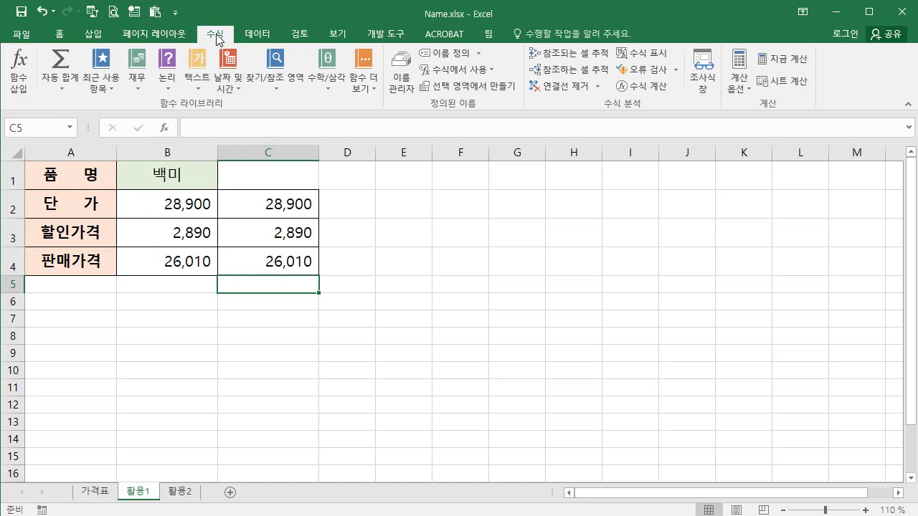
Step: Show the formulas on 활용1 and widen column B to compare the absolute-reference formulas with the named-range ones
{"action": "left_click", "coordinate": [644, 56]}
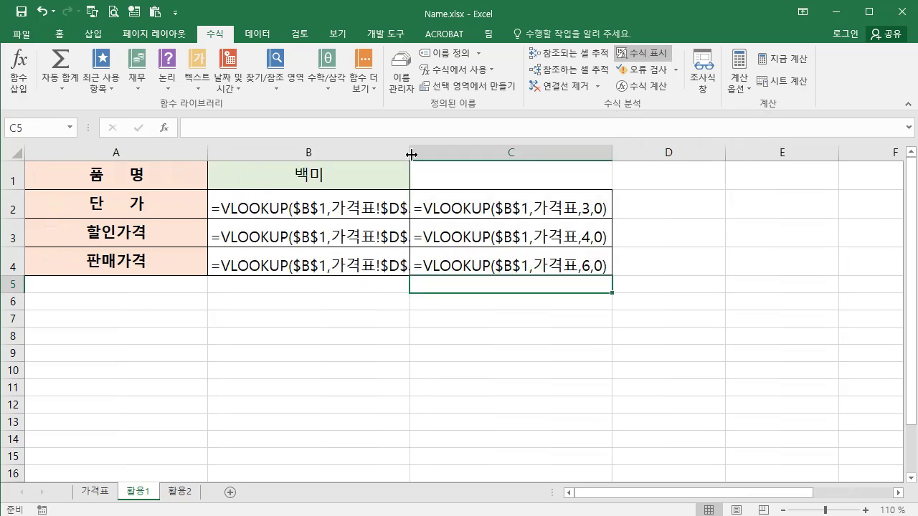
{"action": "left_click_drag", "start_coordinate": [411, 154], "coordinate": [538, 154]}
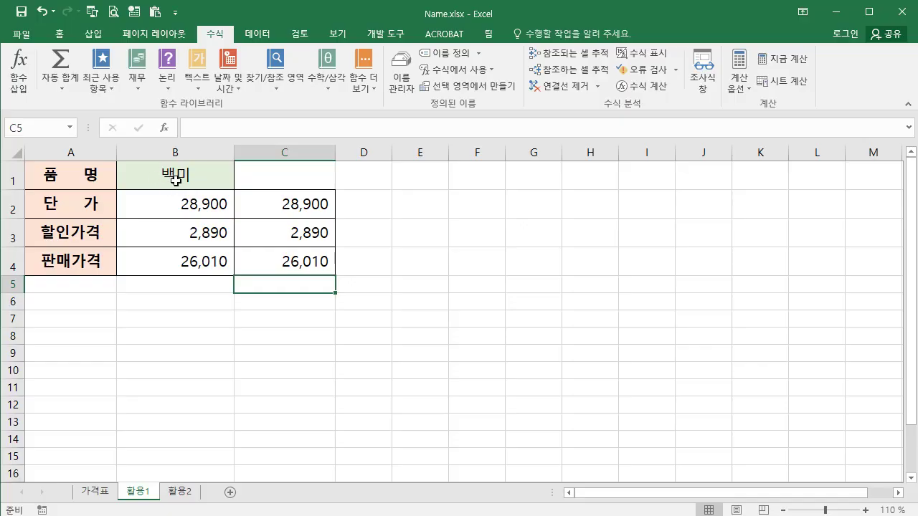
Step: Change the item name in B1 to 보리 to test both sets of lookup formulas
{"action": "left_click", "coordinate": [174, 176]}
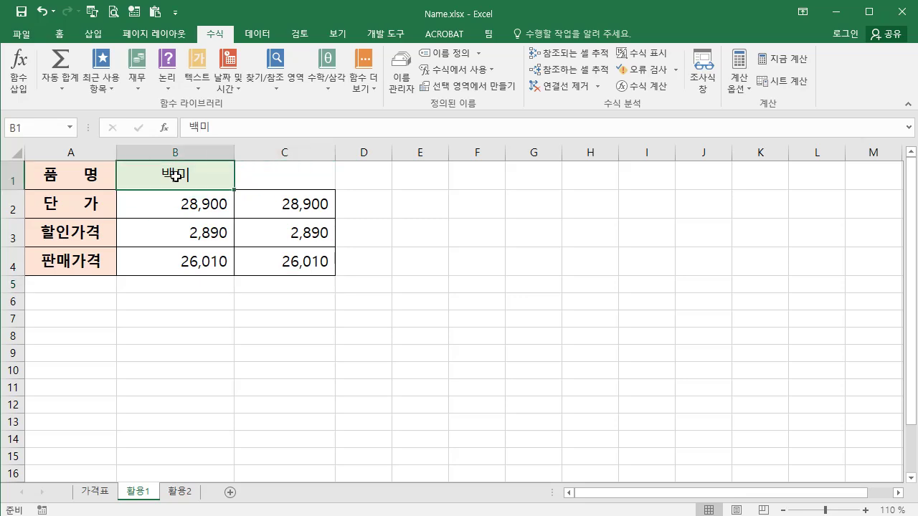
{"action": "type", "text": "보리"}
{"action": "key", "text": "Return"}
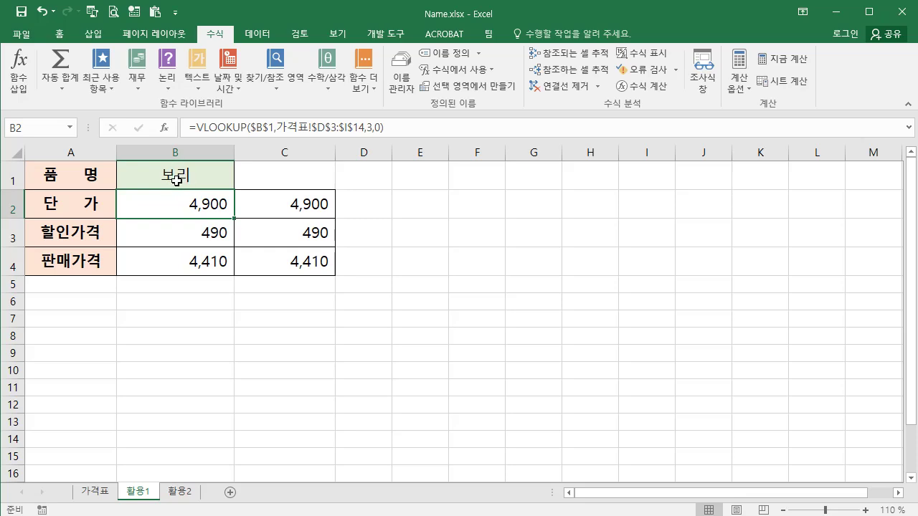
Step: On the 활용2 sheet, define the name 소분류 for the category list in E3:E5
{"action": "left_click", "coordinate": [180, 492]}
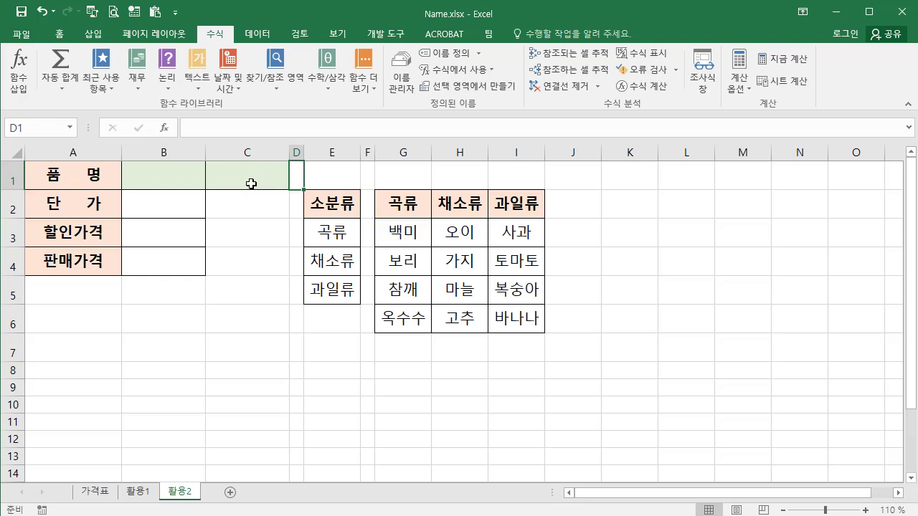
{"action": "left_click", "coordinate": [93, 492]}
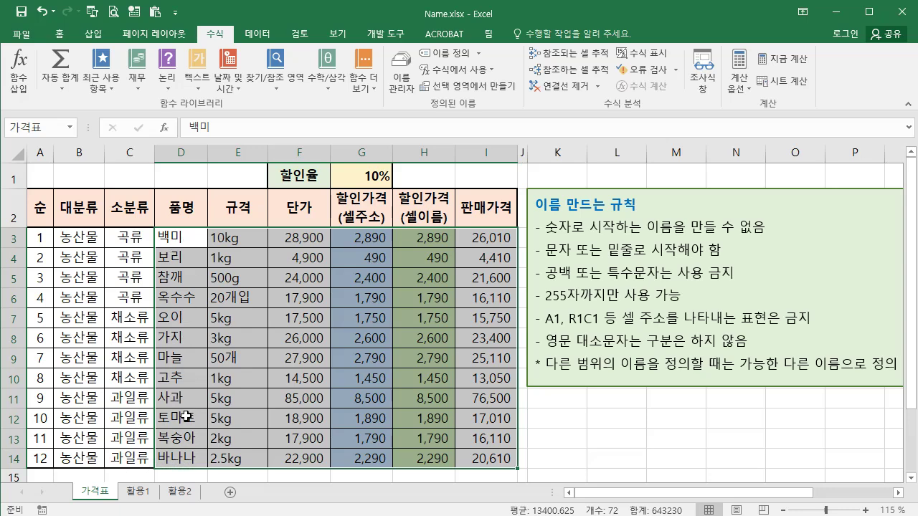
{"action": "left_click", "coordinate": [181, 493]}
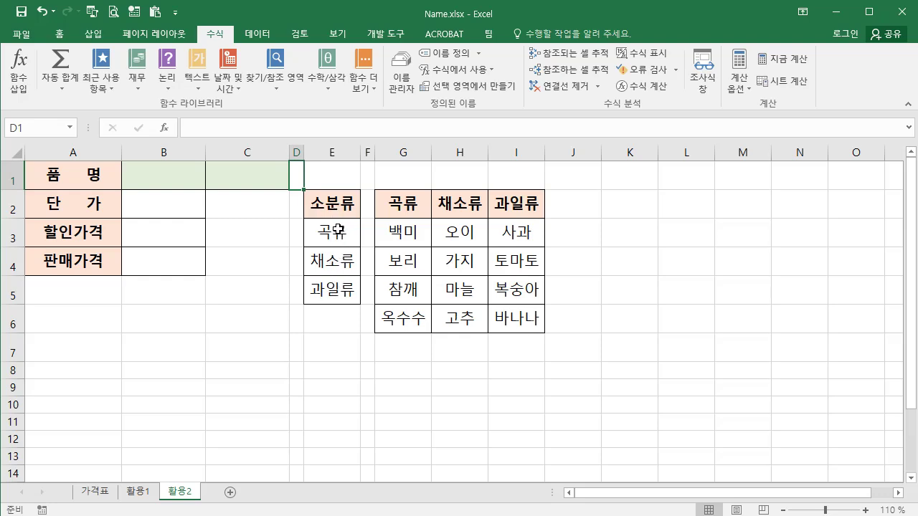
{"action": "left_click_drag", "start_coordinate": [335, 230], "coordinate": [325, 291]}
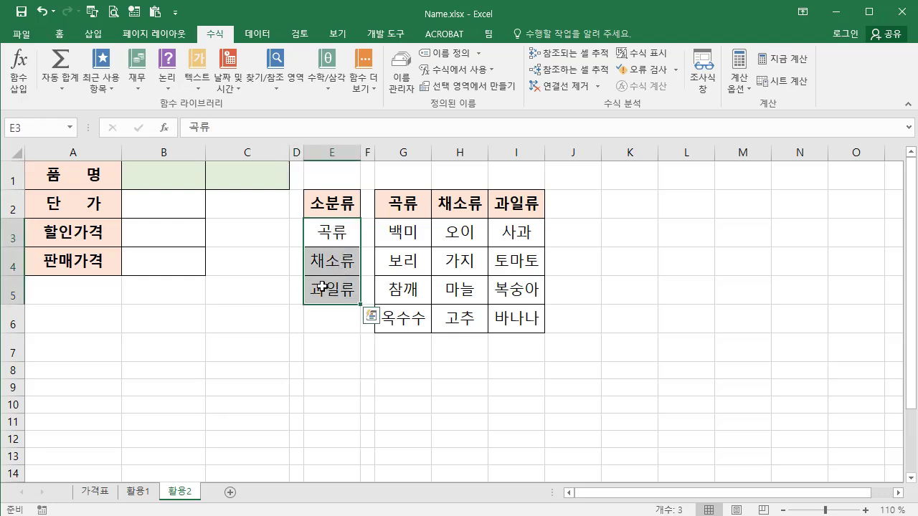
{"action": "left_click", "coordinate": [12, 127]}
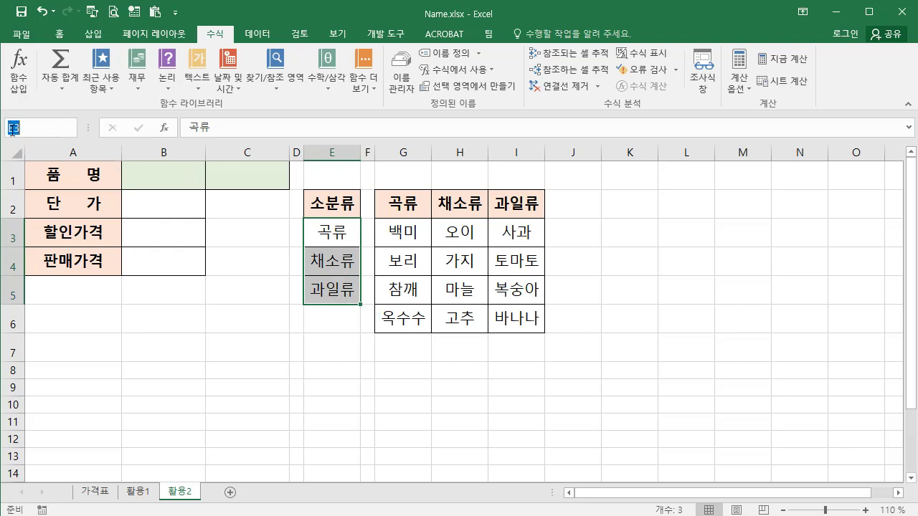
{"action": "type", "text": "소분류"}
{"action": "key", "text": "Return"}
Step: Define the name 곡류 for the grain items in G3:G6
{"action": "left_click_drag", "start_coordinate": [404, 233], "coordinate": [408, 316]}
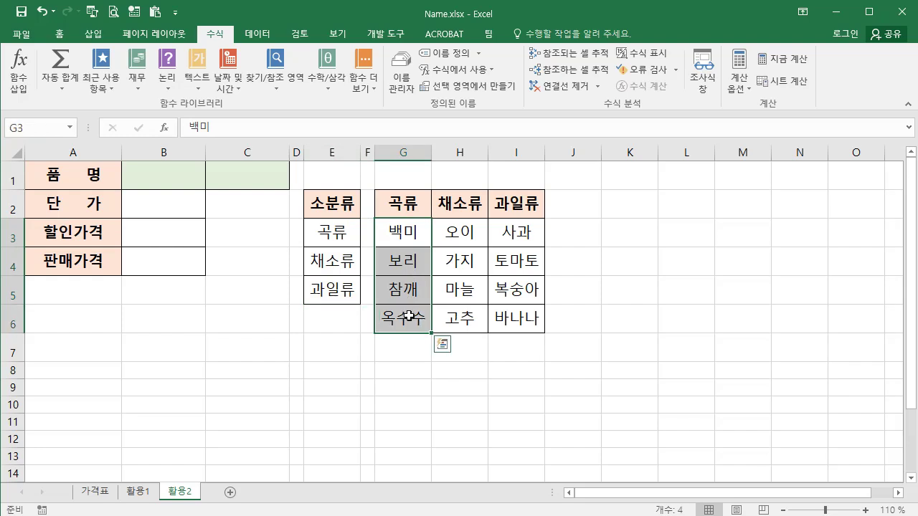
{"action": "left_click", "coordinate": [14, 127]}
{"action": "type", "text": "곡류"}
{"action": "key", "text": "Return"}
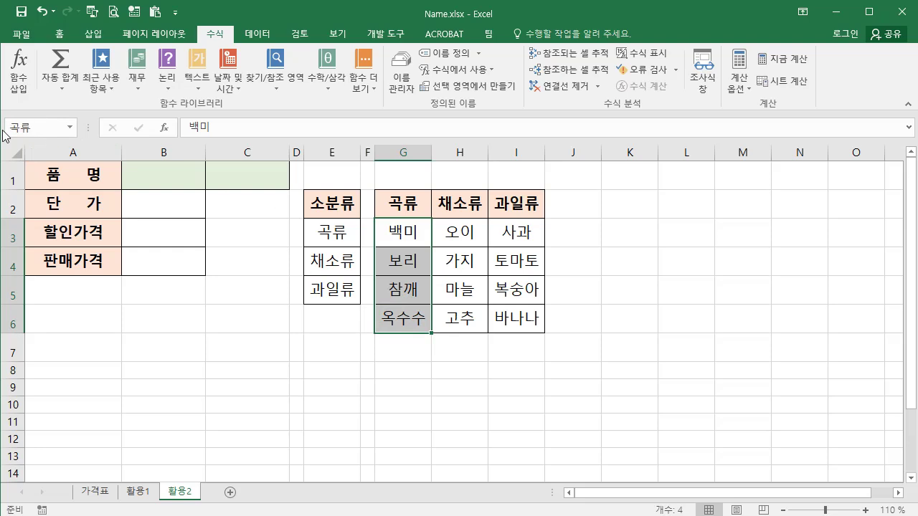
Step: Define the name 채소류 for the vegetable items in H3:H6
{"action": "left_click", "coordinate": [460, 230]}
{"action": "left_click_drag", "start_coordinate": [459, 230], "coordinate": [463, 312]}
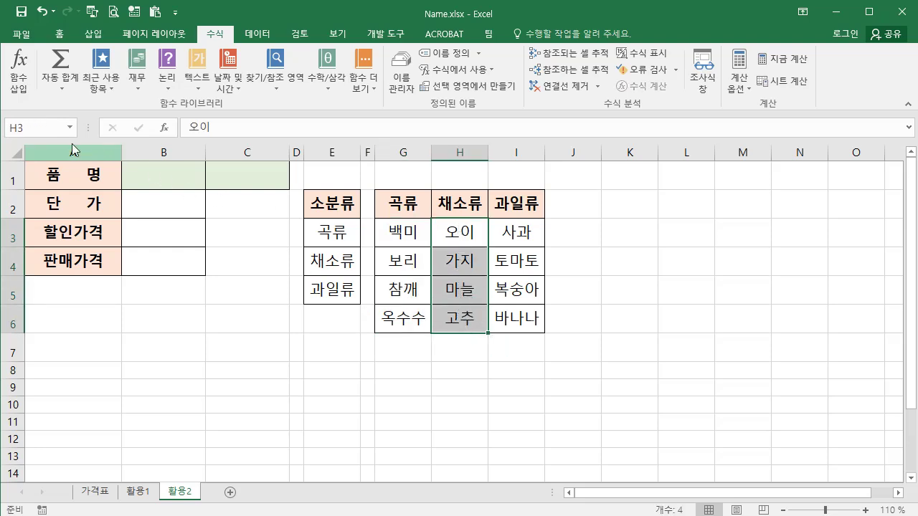
{"action": "left_click", "coordinate": [21, 126]}
{"action": "type", "text": "채소류"}
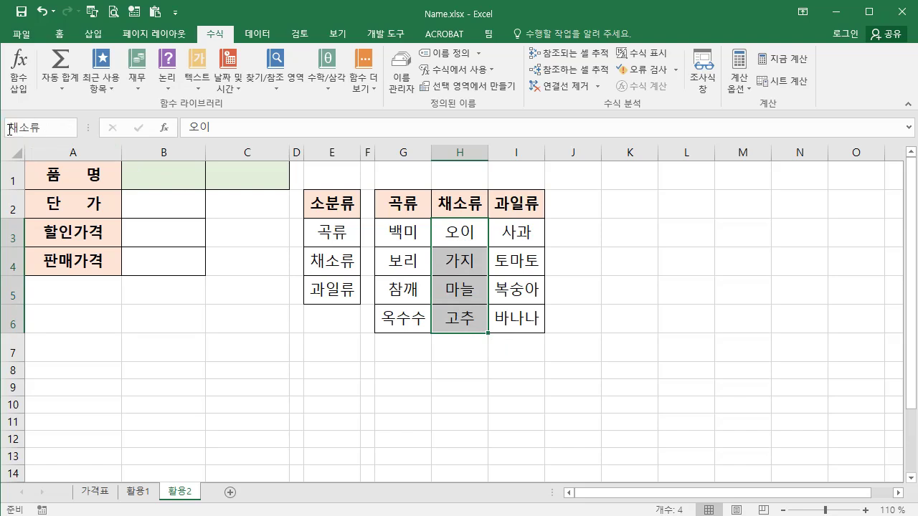
{"action": "key", "text": "Return"}
Step: Define the name 과일류 for the fruit items in I3:I6
{"action": "left_click_drag", "start_coordinate": [516, 231], "coordinate": [515, 318]}
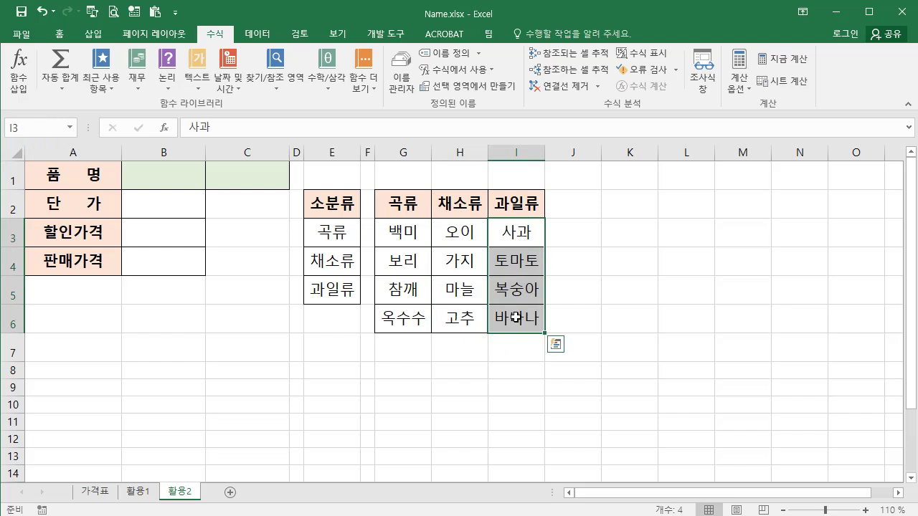
{"action": "left_click", "coordinate": [32, 127]}
{"action": "type", "text": "과일류"}
{"action": "key", "text": "Return"}
Step: Add a data validation rule to B1 that allows a list (목록) with the source =소분류
{"action": "left_click", "coordinate": [165, 178]}
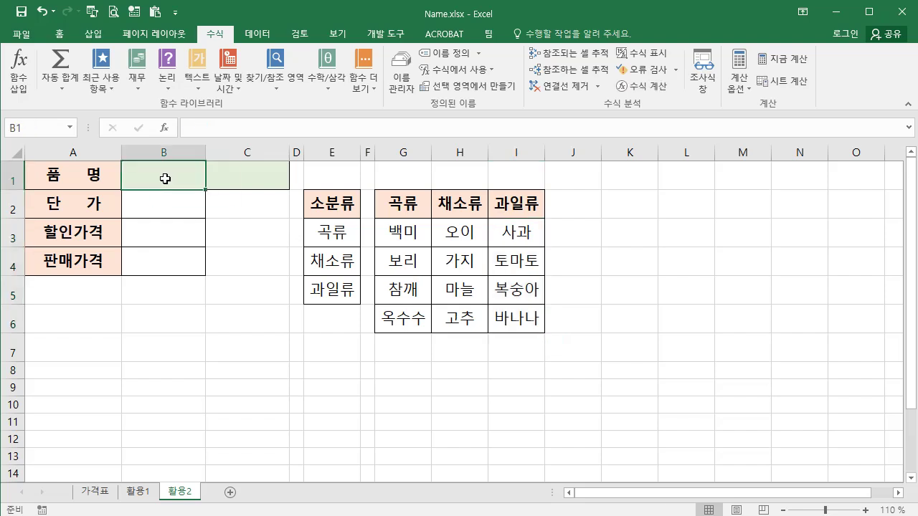
{"action": "left_click", "coordinate": [261, 37]}
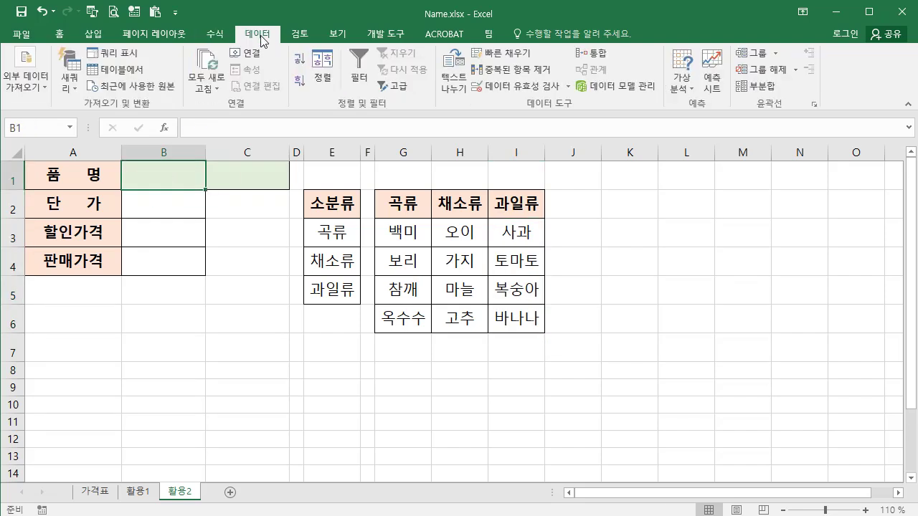
{"action": "left_click", "coordinate": [527, 89]}
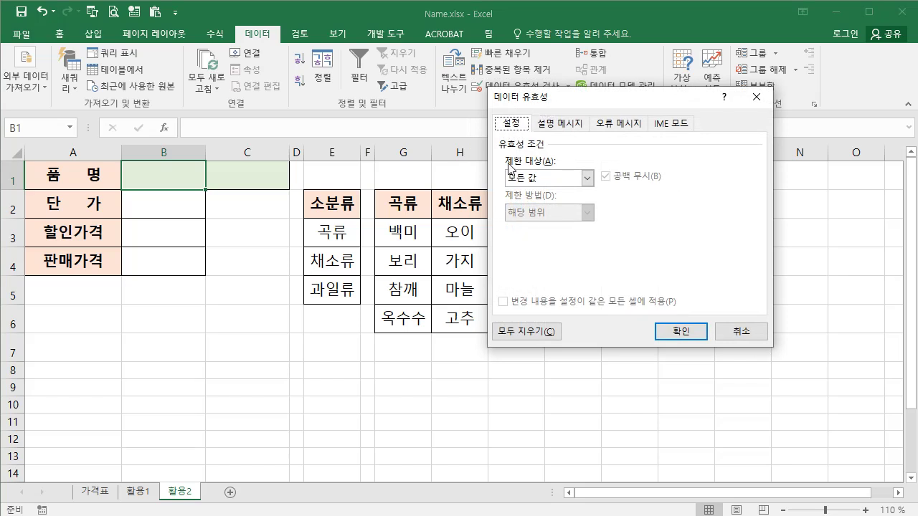
{"action": "left_click", "coordinate": [587, 180]}
{"action": "left_click", "coordinate": [521, 228]}
{"action": "left_click", "coordinate": [532, 245]}
{"action": "left_click", "coordinate": [510, 247]}
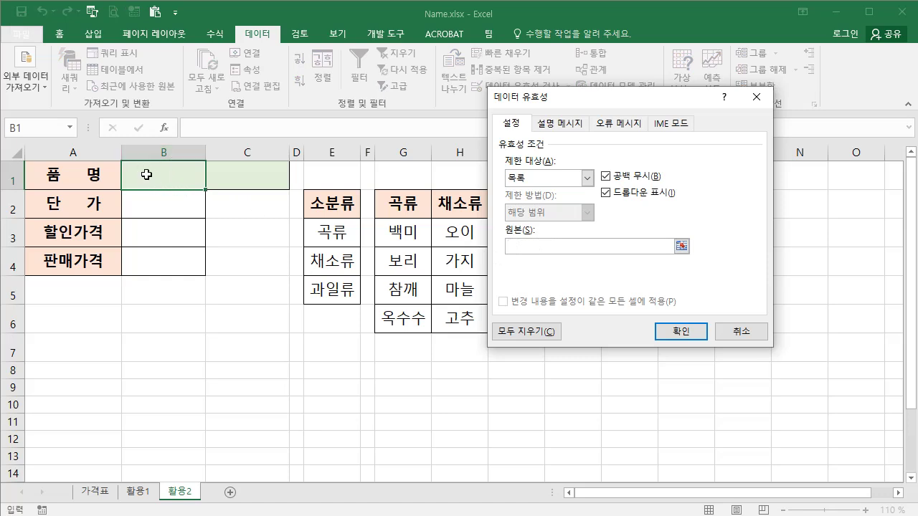
{"action": "type", "text": "="}
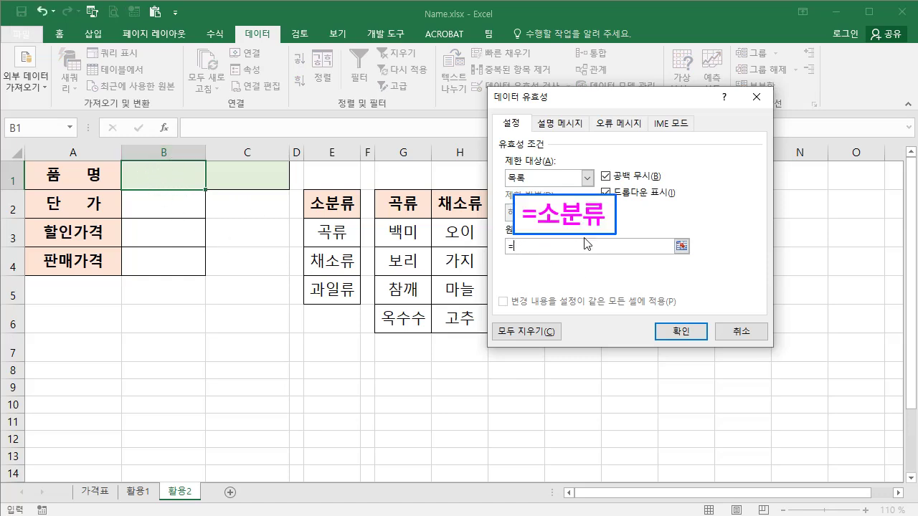
{"action": "type", "text": "소분류"}
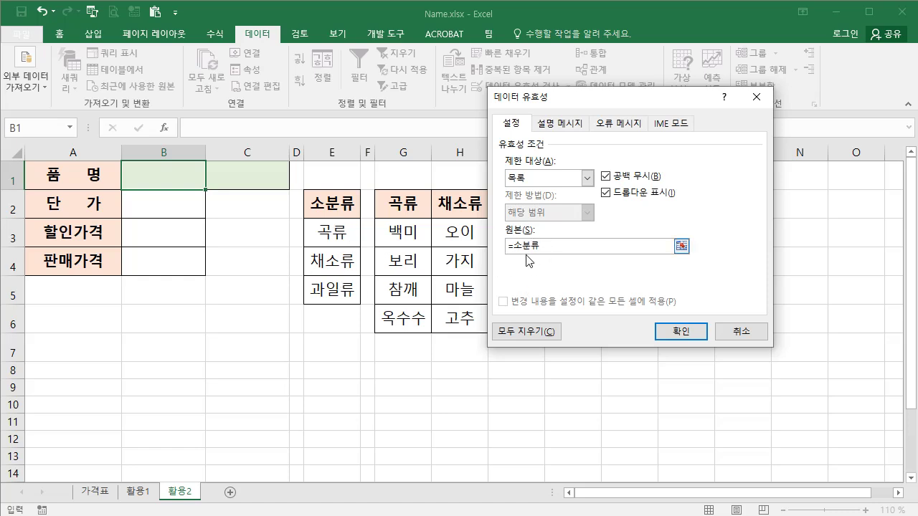
{"action": "left_click", "coordinate": [672, 333]}
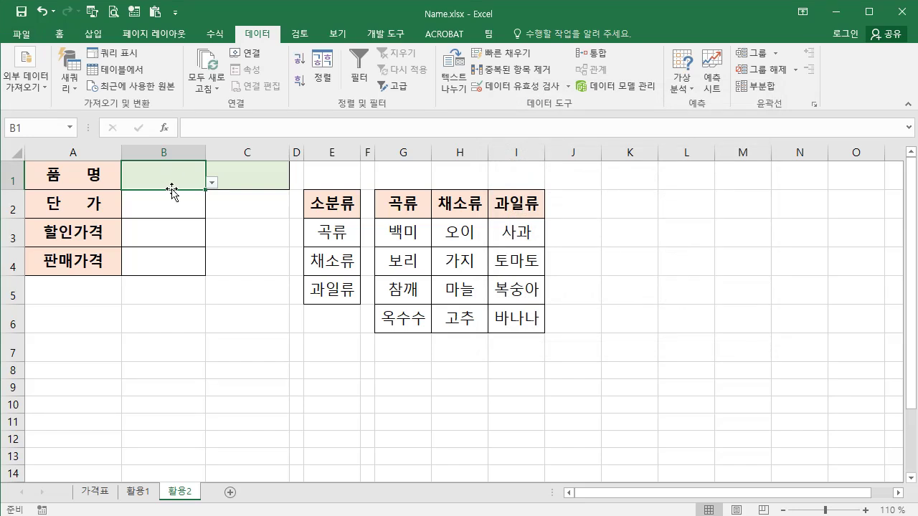
Step: Try B1's category list by choosing 채소류, and leave the cell set to 곡류
{"action": "left_click", "coordinate": [211, 186]}
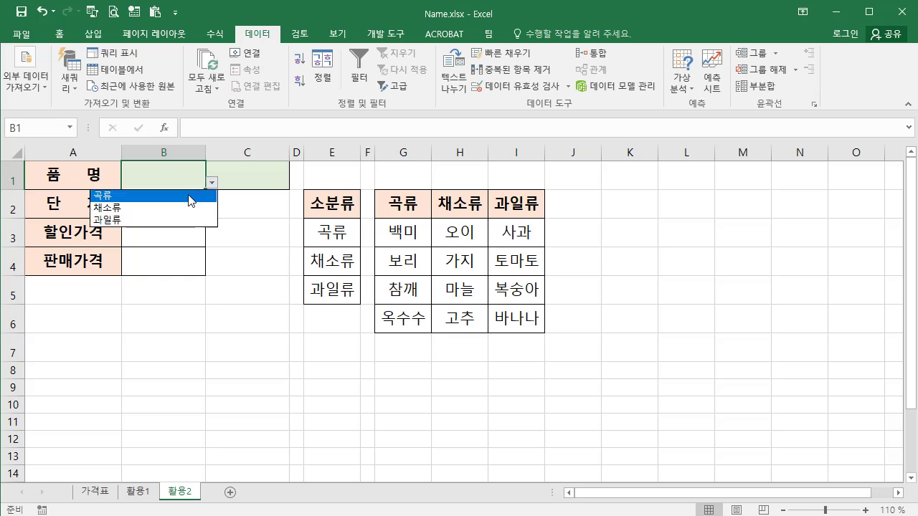
{"action": "left_click", "coordinate": [122, 211]}
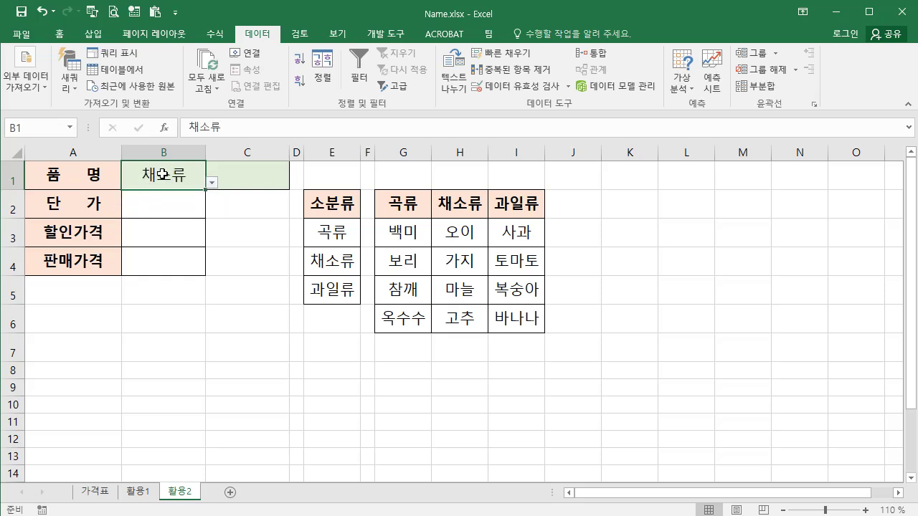
{"action": "left_click", "coordinate": [212, 185]}
{"action": "left_click", "coordinate": [127, 194]}
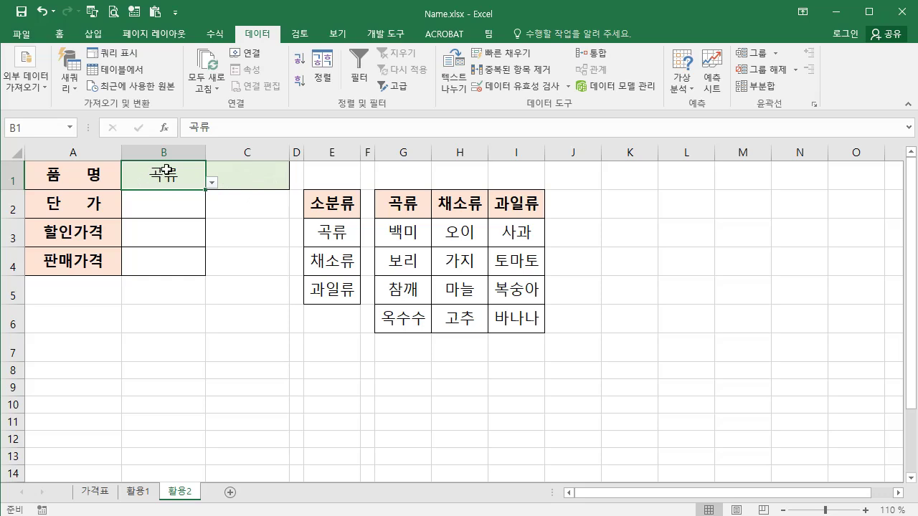
Step: Add a data validation rule to C1 that allows a list (목록) with the source =INDIRECT($B$1)
{"action": "left_click", "coordinate": [248, 177]}
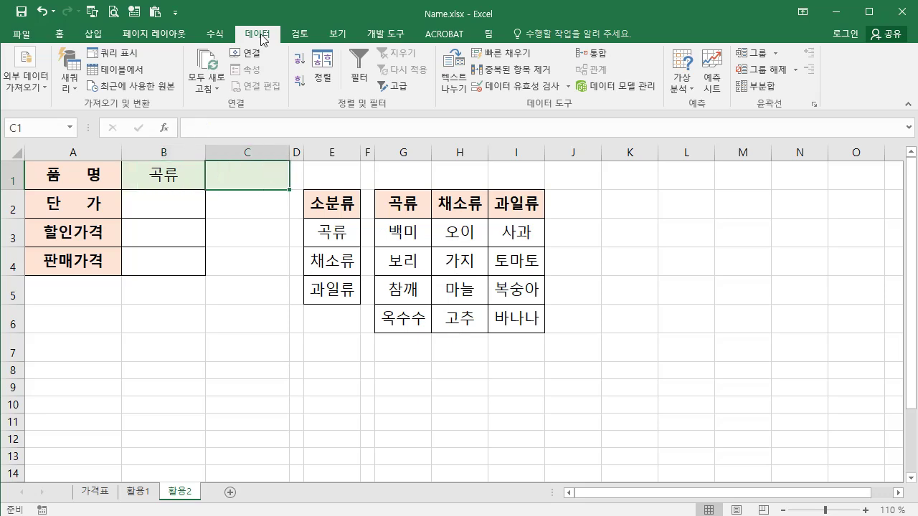
{"action": "left_click", "coordinate": [508, 90]}
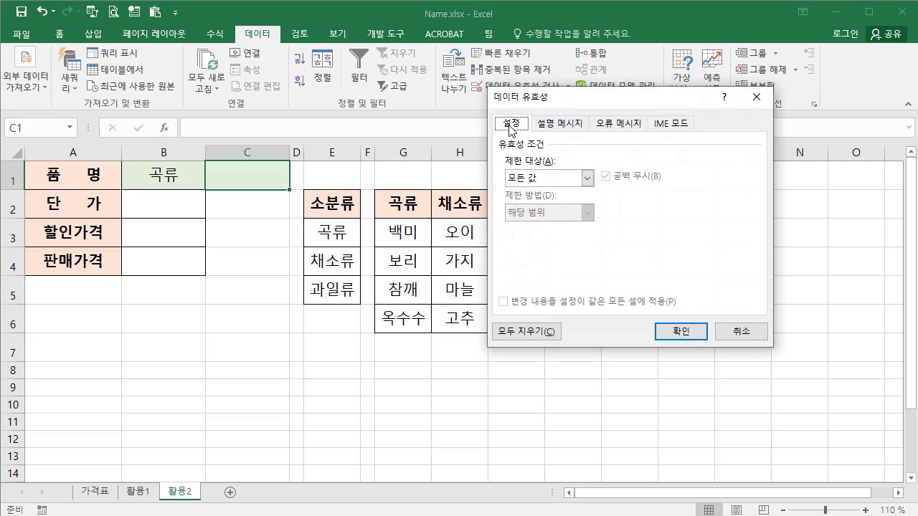
{"action": "left_click", "coordinate": [587, 178]}
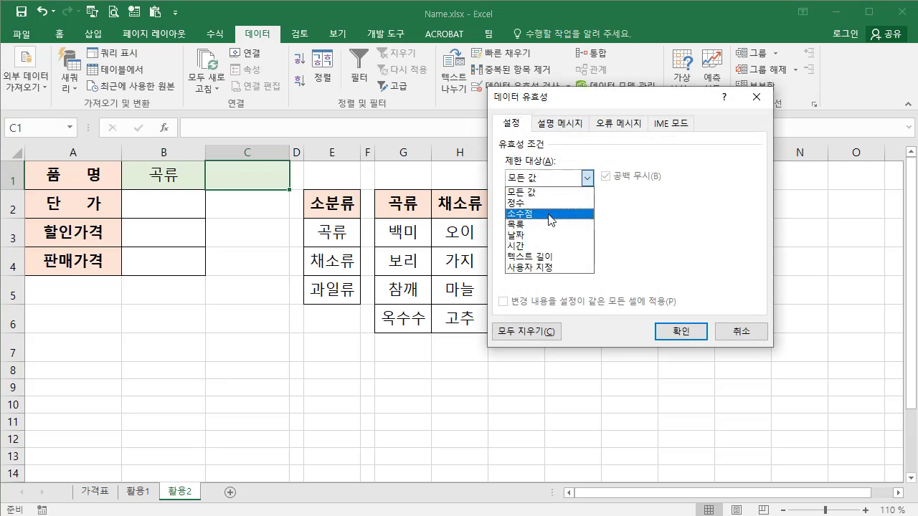
{"action": "left_click", "coordinate": [534, 223]}
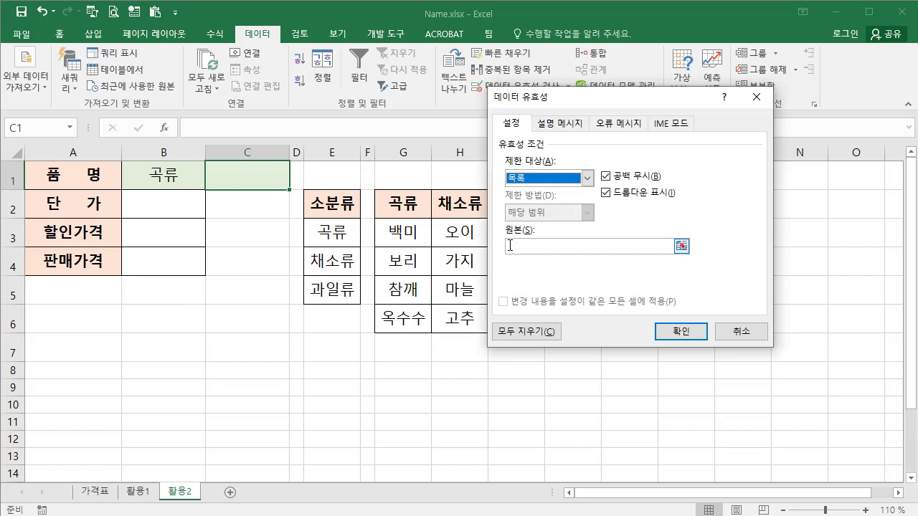
{"action": "left_click", "coordinate": [510, 245]}
{"action": "type", "text": "=INDIRECT"}
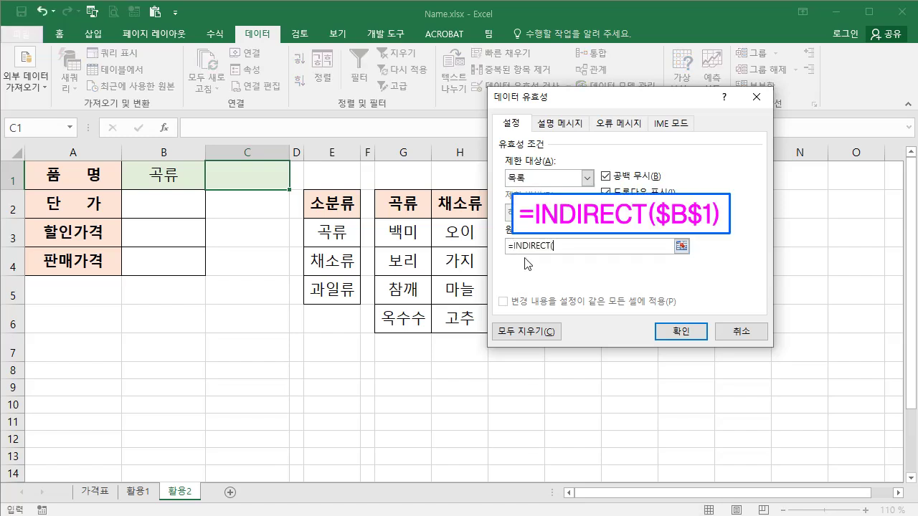
{"action": "type", "text": "("}
{"action": "left_click", "coordinate": [169, 176]}
{"action": "type", "text": ")"}
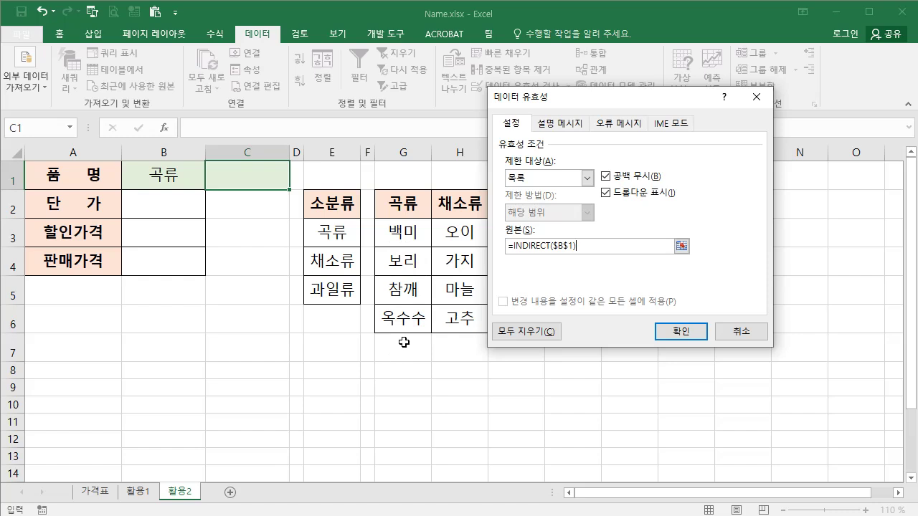
{"action": "left_click", "coordinate": [681, 332]}
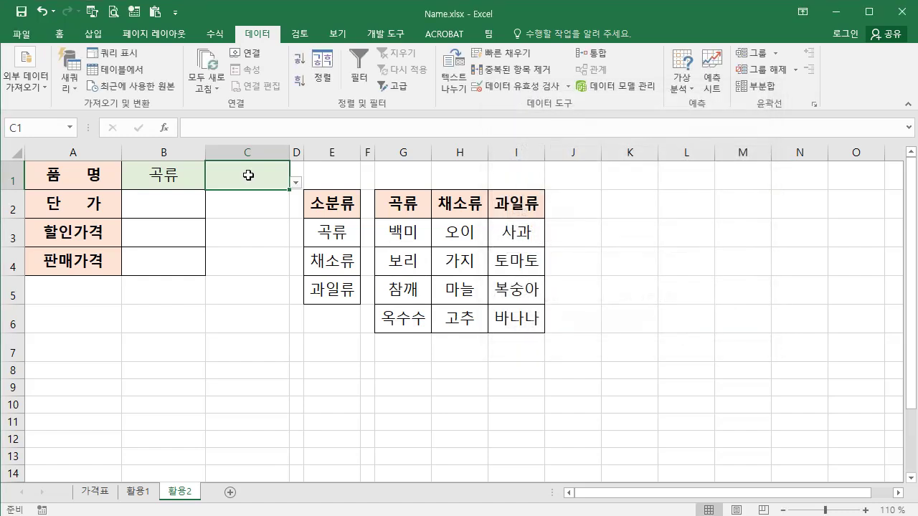
Step: Test the dependent item list by choosing 백미 in C1, changing B1 to 채소류 and picking 가지 in C1
{"action": "left_click", "coordinate": [295, 183]}
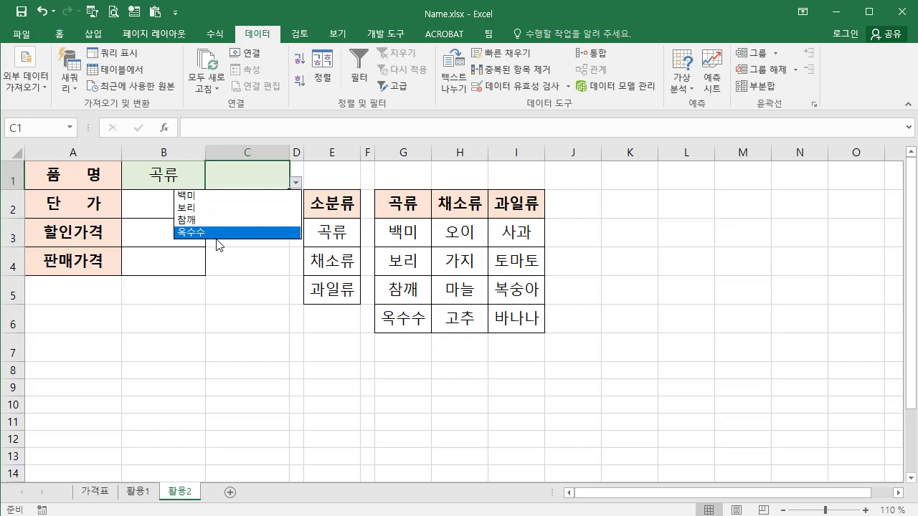
{"action": "left_click", "coordinate": [195, 198]}
{"action": "left_click", "coordinate": [174, 174]}
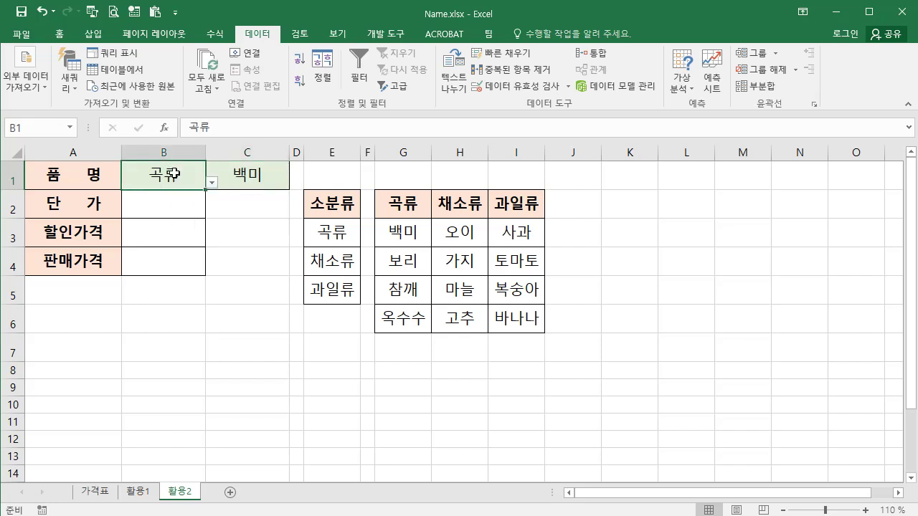
{"action": "left_click", "coordinate": [212, 183]}
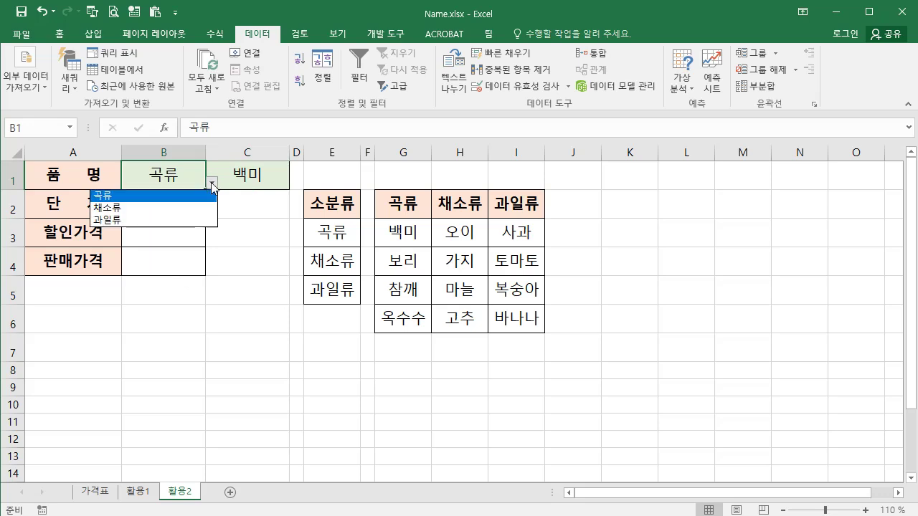
{"action": "left_click", "coordinate": [126, 208]}
{"action": "left_click", "coordinate": [257, 176]}
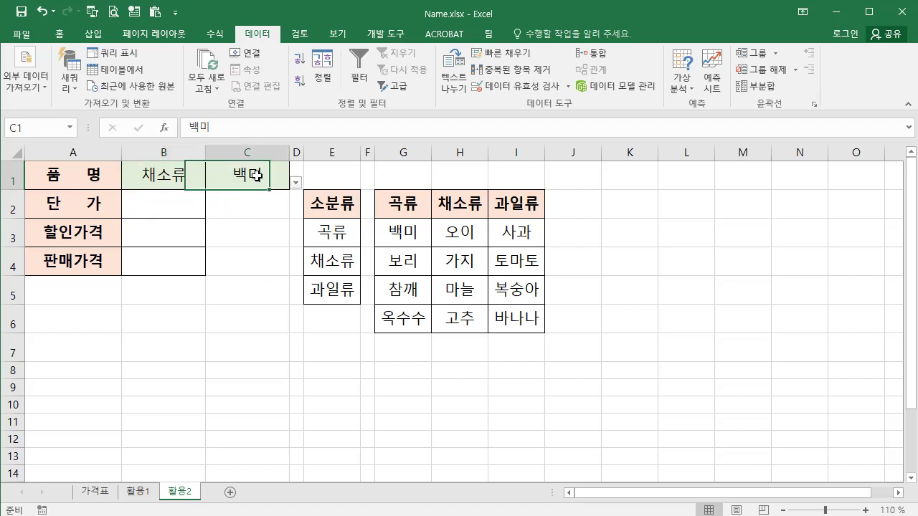
{"action": "left_click", "coordinate": [296, 183]}
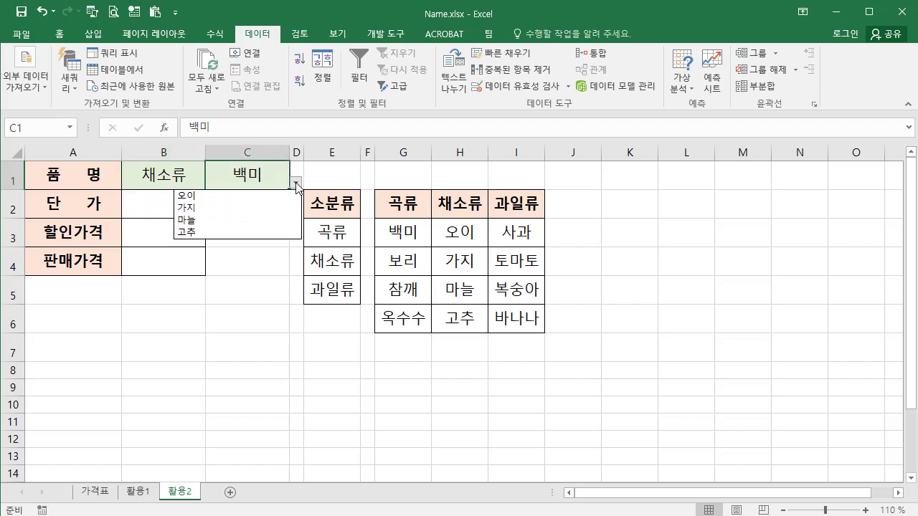
{"action": "left_click", "coordinate": [202, 209]}
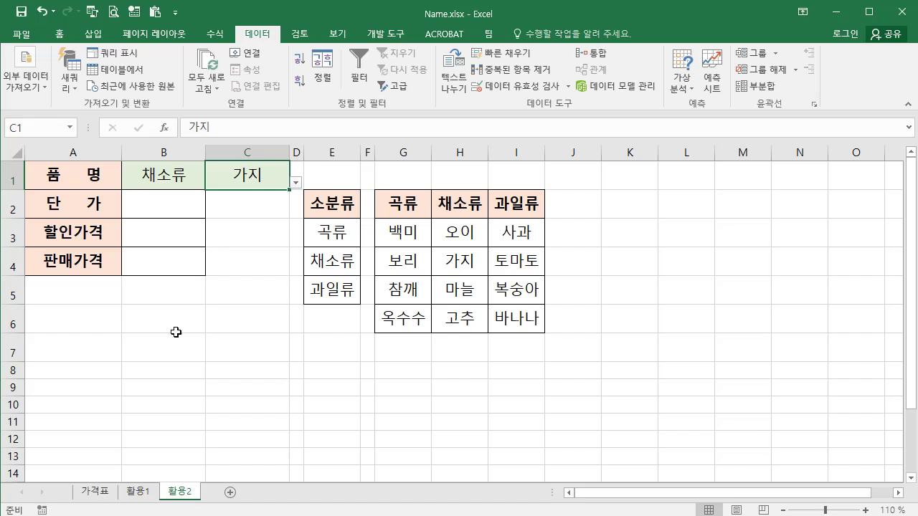
Step: Go to the 가격표 sheet to look at the price table
{"action": "left_click", "coordinate": [96, 493]}
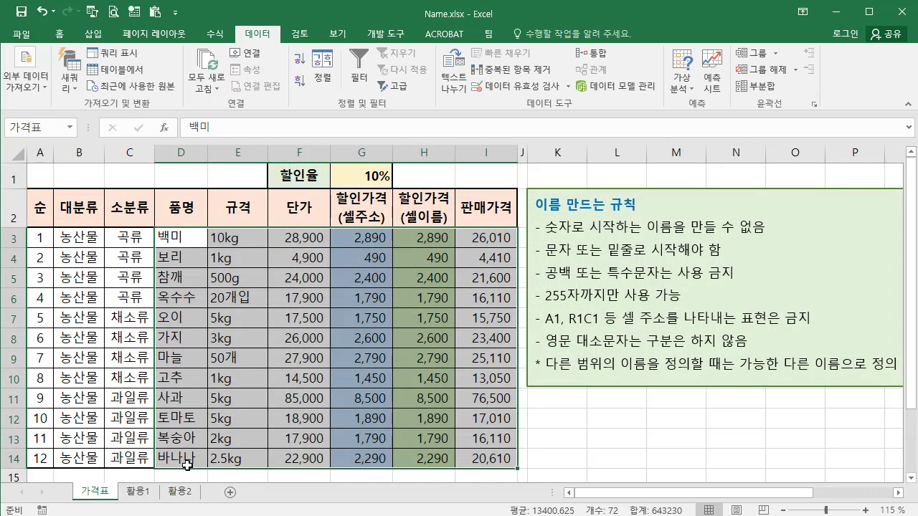